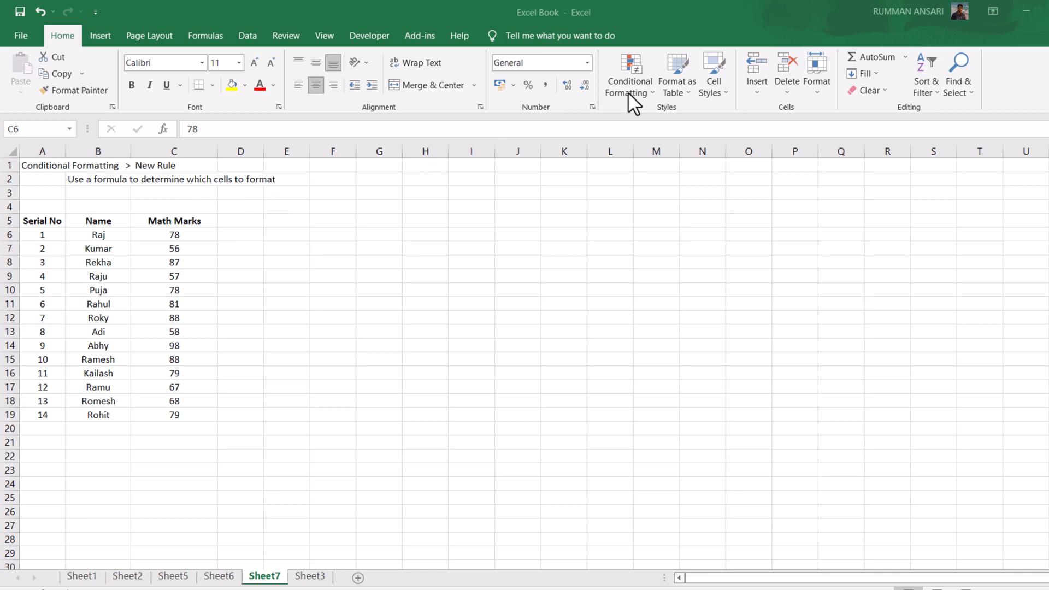
# - Examine the formula-based rule type in the New Formatting Rule dialog without creating a rule
pyautogui.hotkey('ctrl', 'shift', 'Down')
pyautogui.click(304, 265)
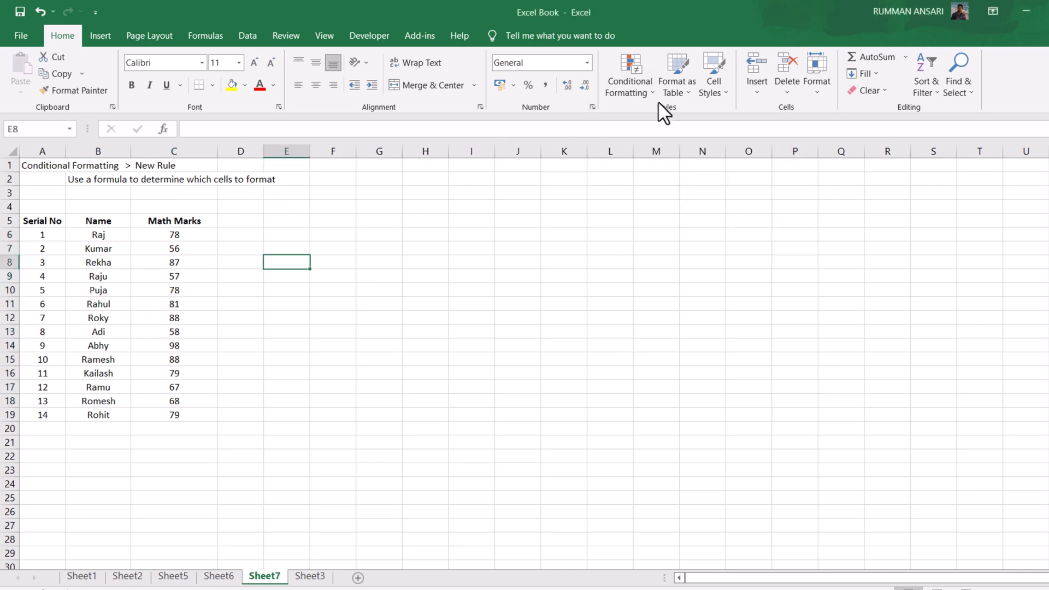
pyautogui.click(648, 92)
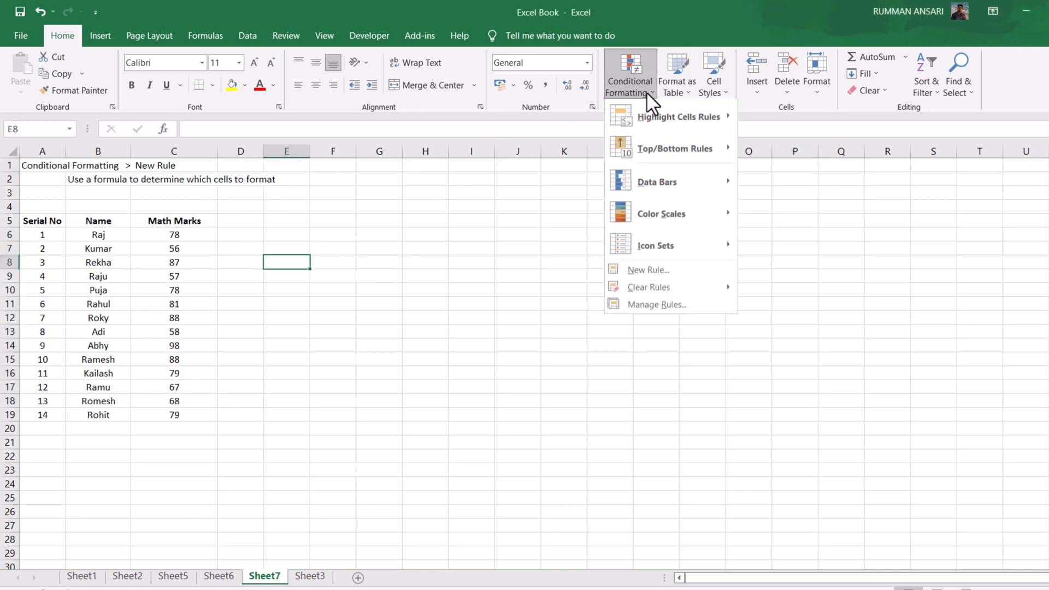
pyautogui.click(651, 270)
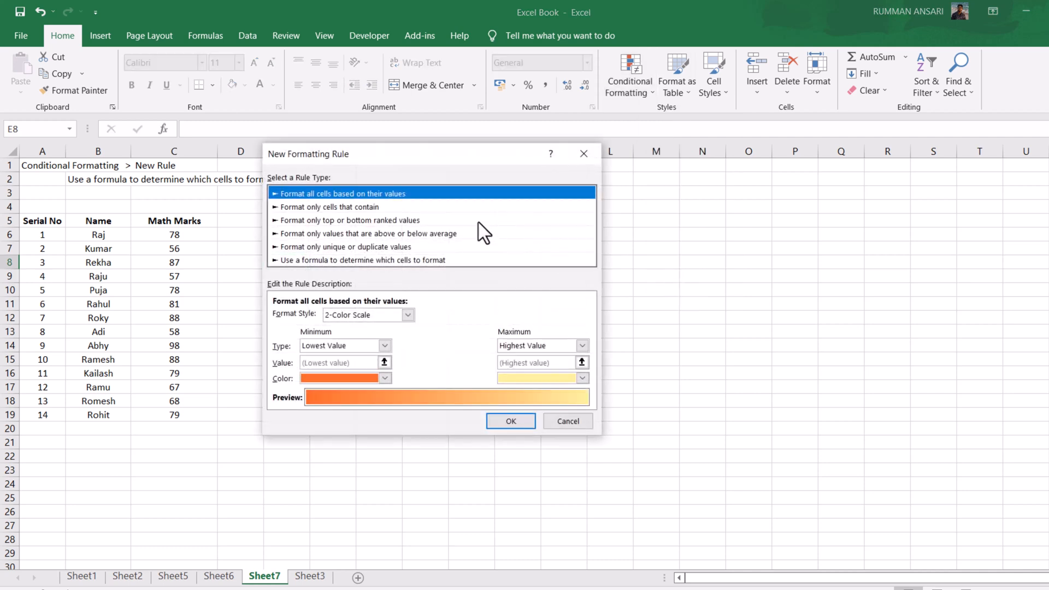
pyautogui.click(298, 261)
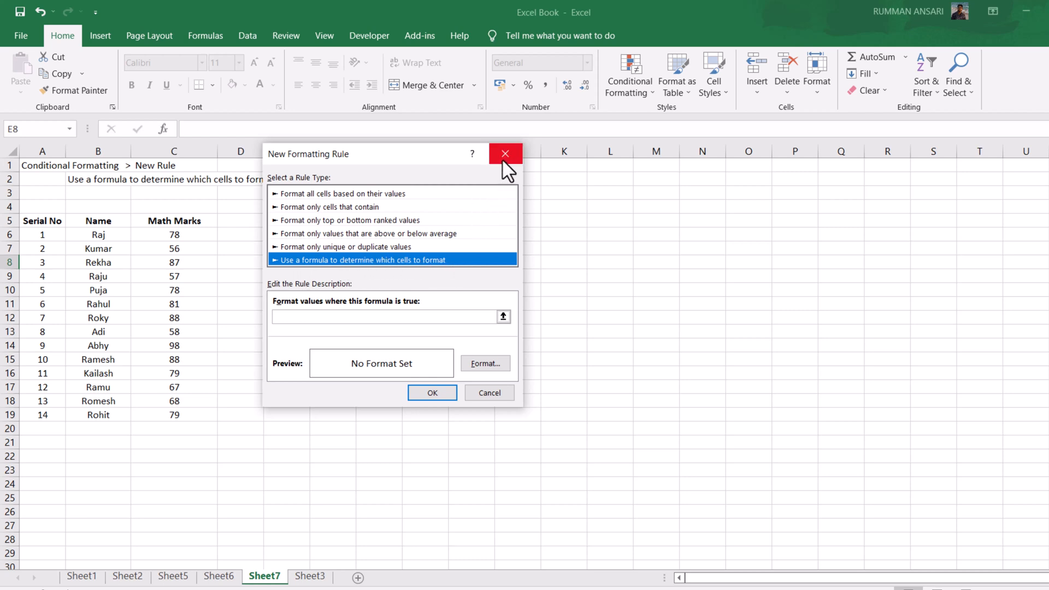
pyautogui.click(323, 317)
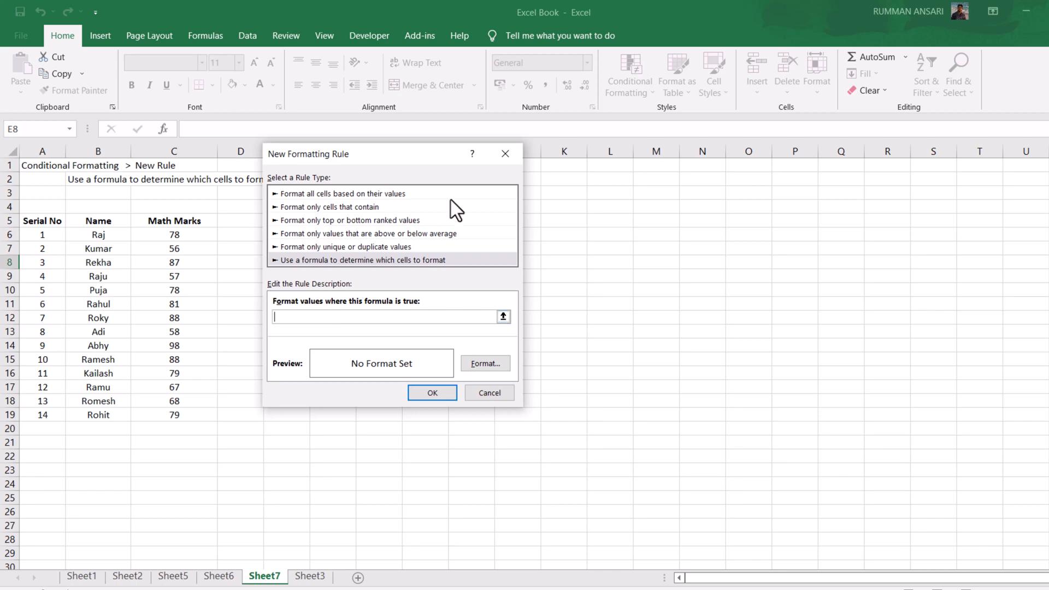
pyautogui.click(492, 159)
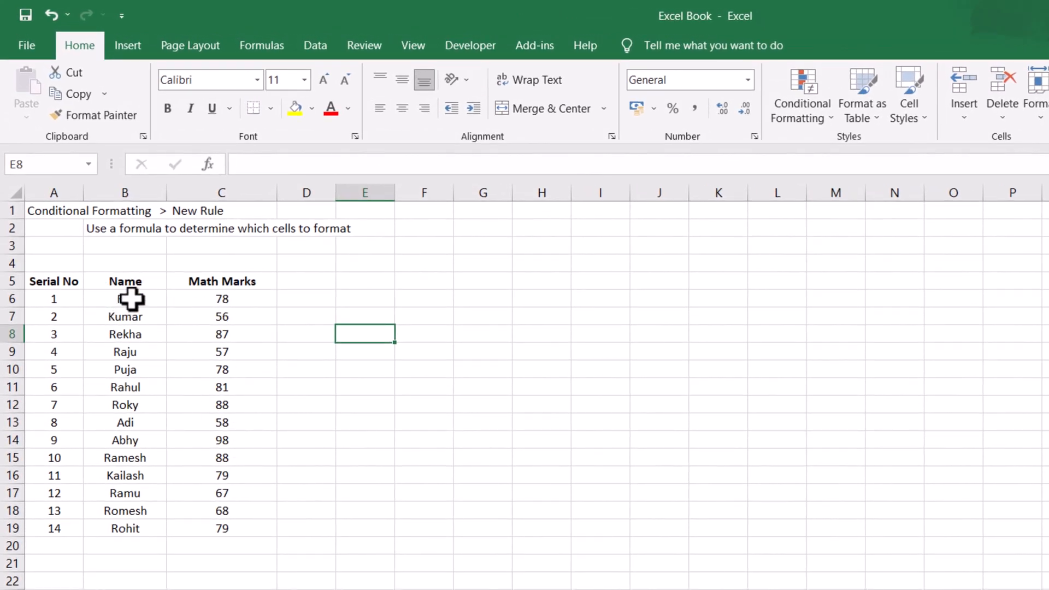
# - Enter the label MARKS in C3 and the threshold 30 in D3 above the math marks table
pyautogui.click(224, 281)
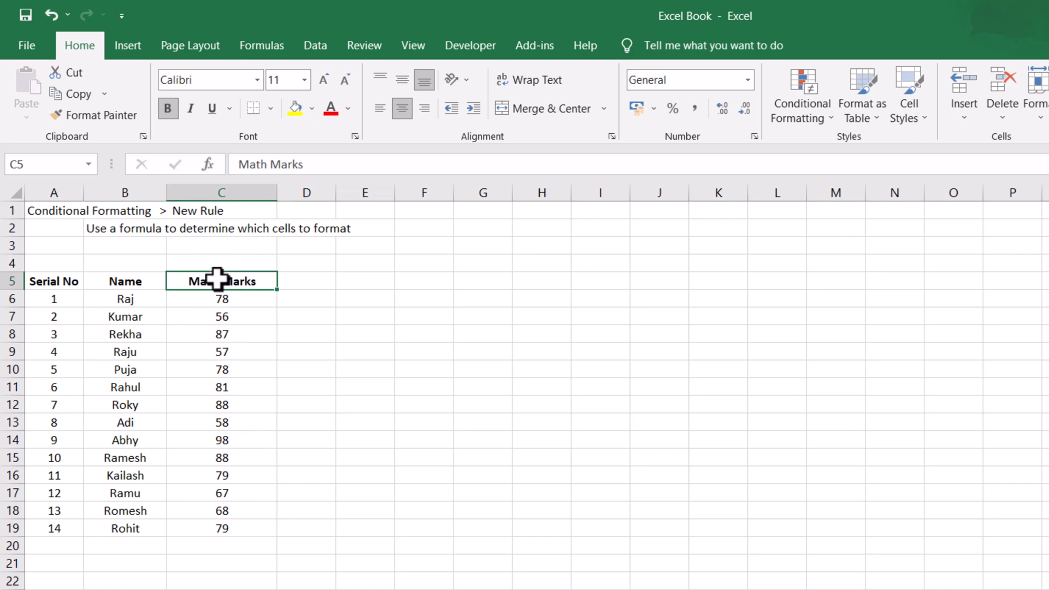
pyautogui.moveTo(220, 301); pyautogui.dragTo(233, 533)
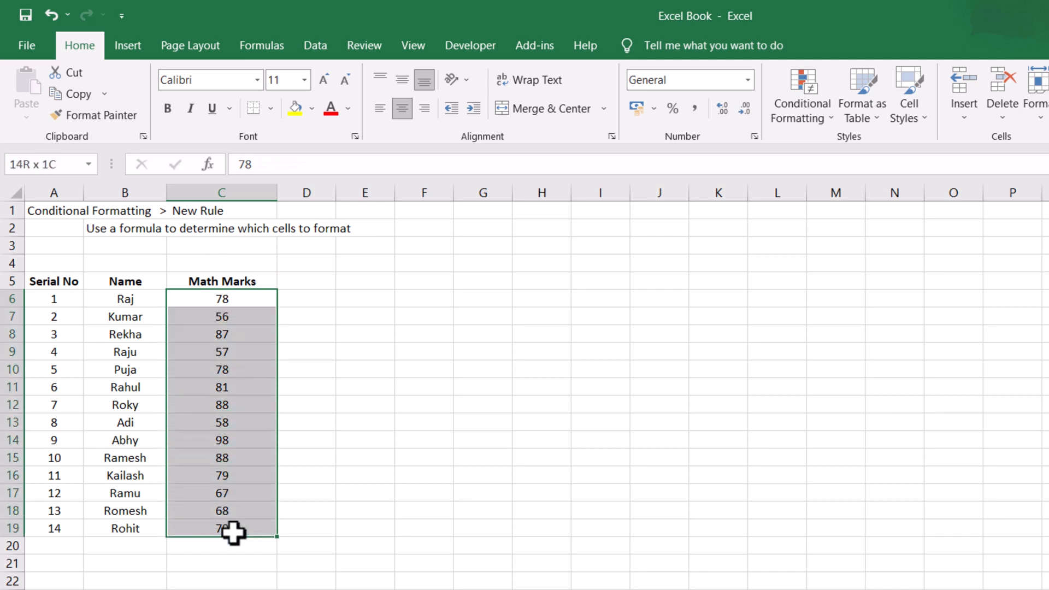
pyautogui.click(202, 243)
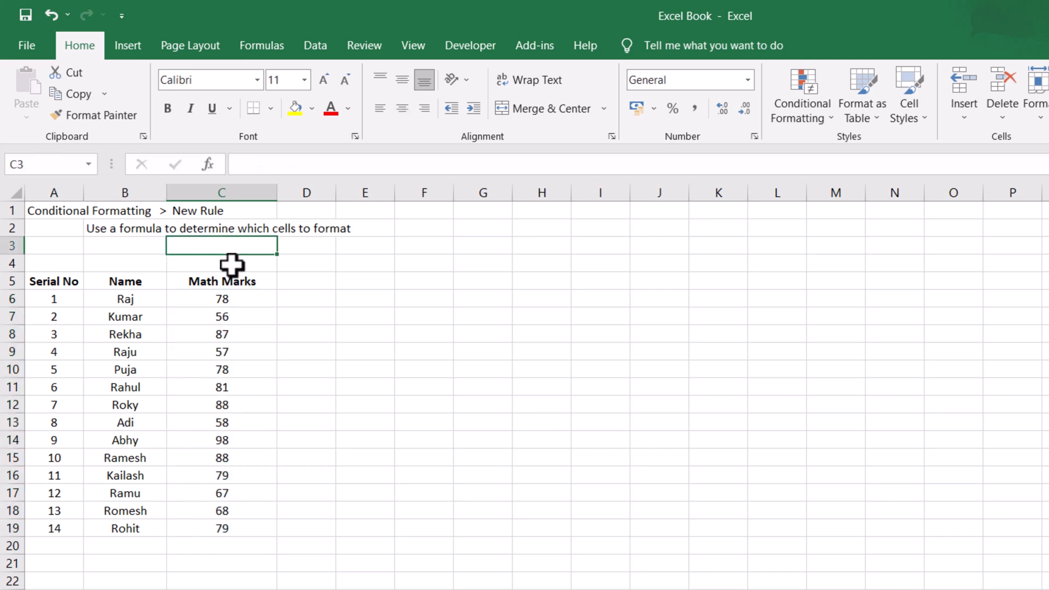
pyautogui.write('MARKS')
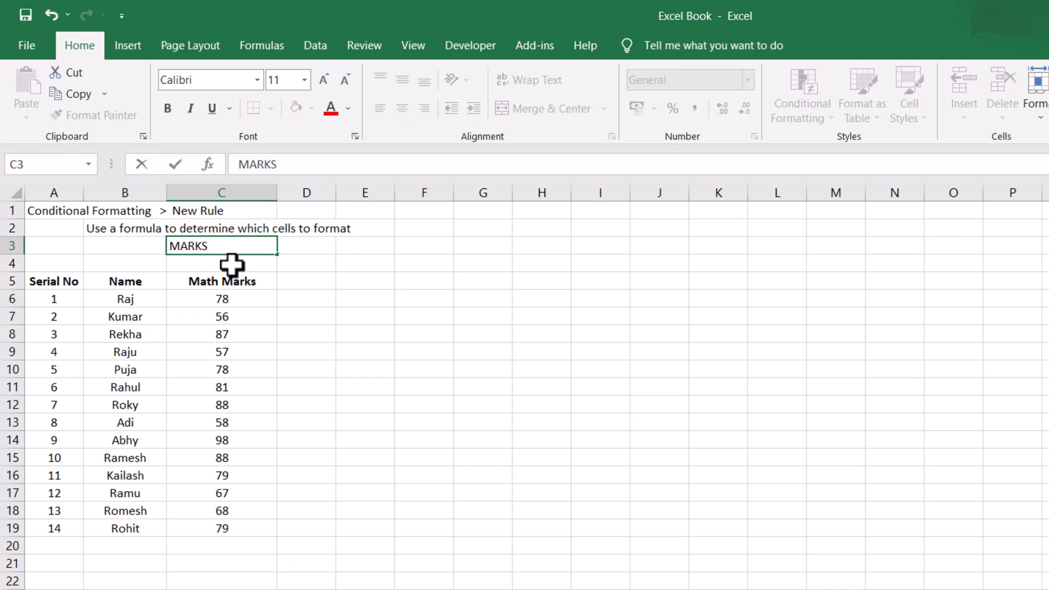
pyautogui.click(319, 250)
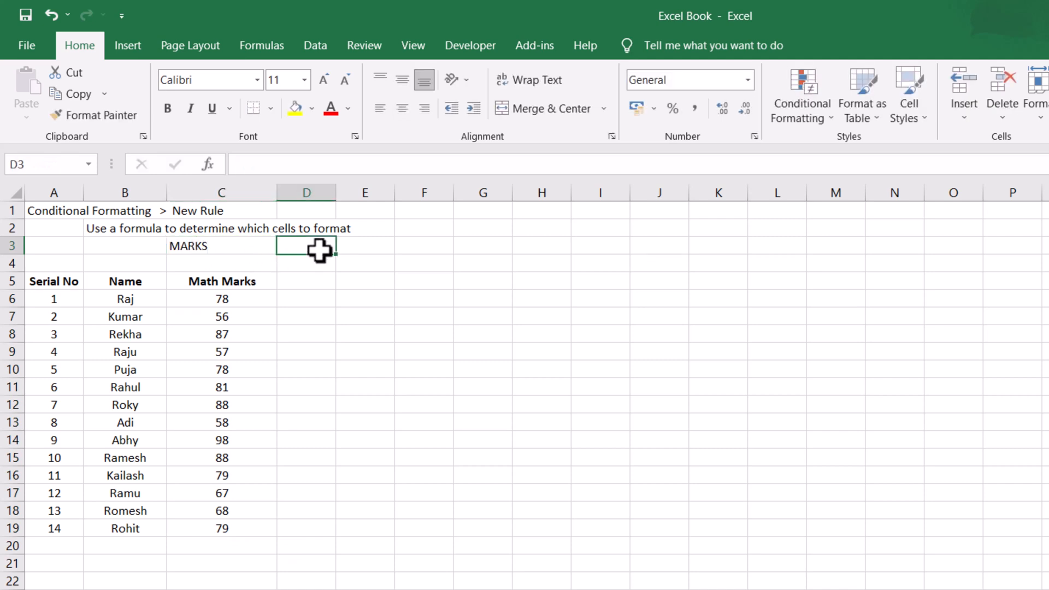
pyautogui.write('30')
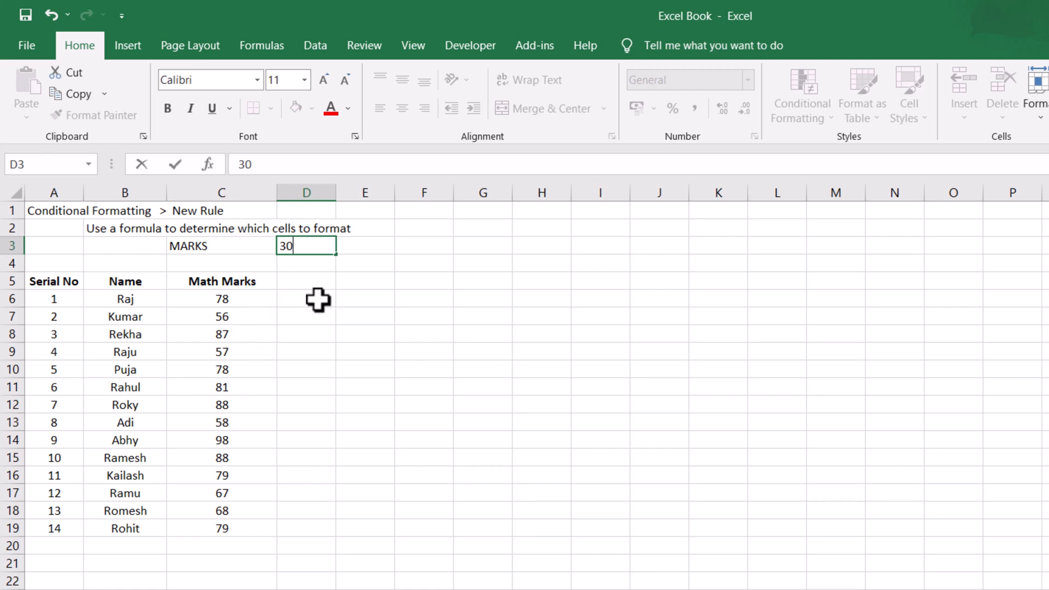
# - Enter the formula =C6>D3 in E6 and fill it down to E19
pyautogui.click(348, 300)
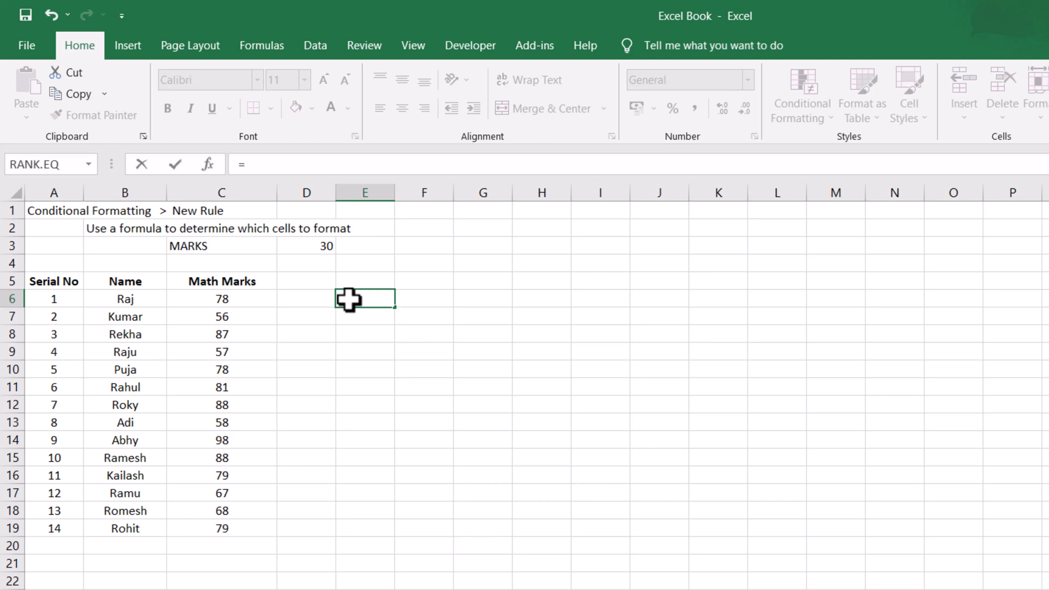
pyautogui.click(251, 295)
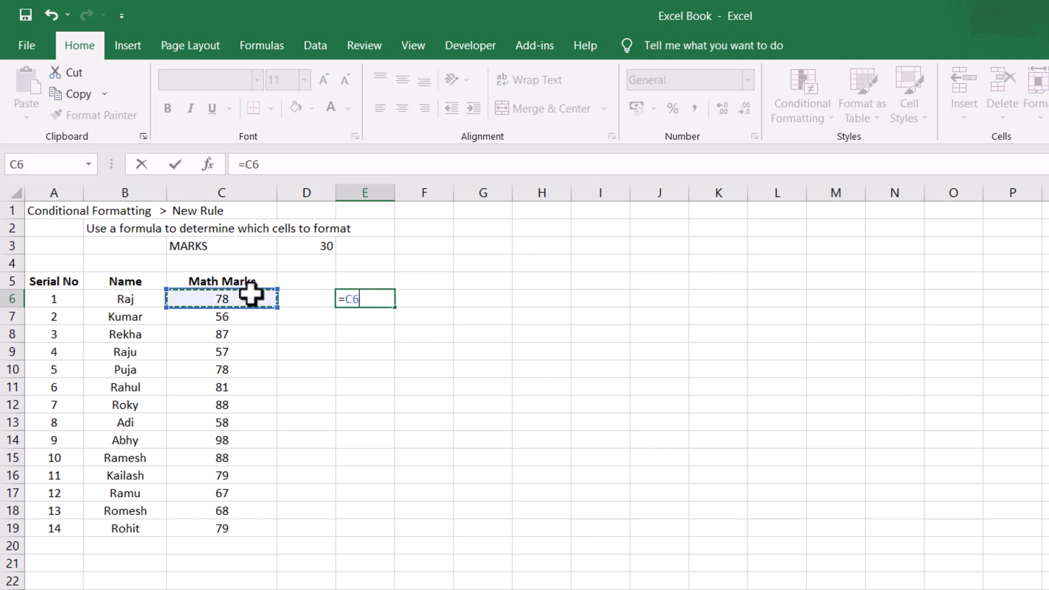
pyautogui.write('>')
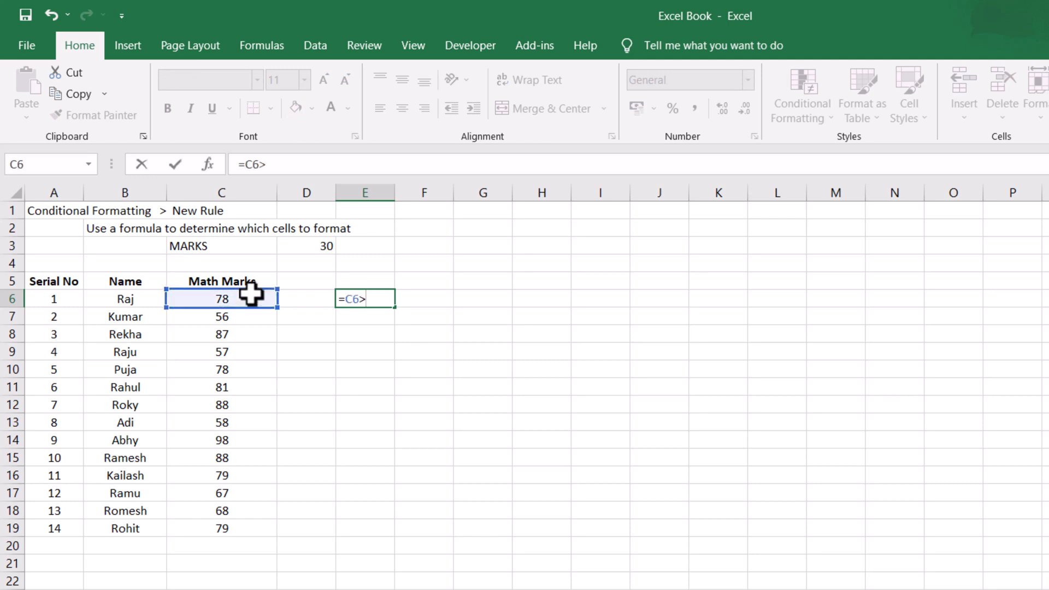
pyautogui.click(319, 245)
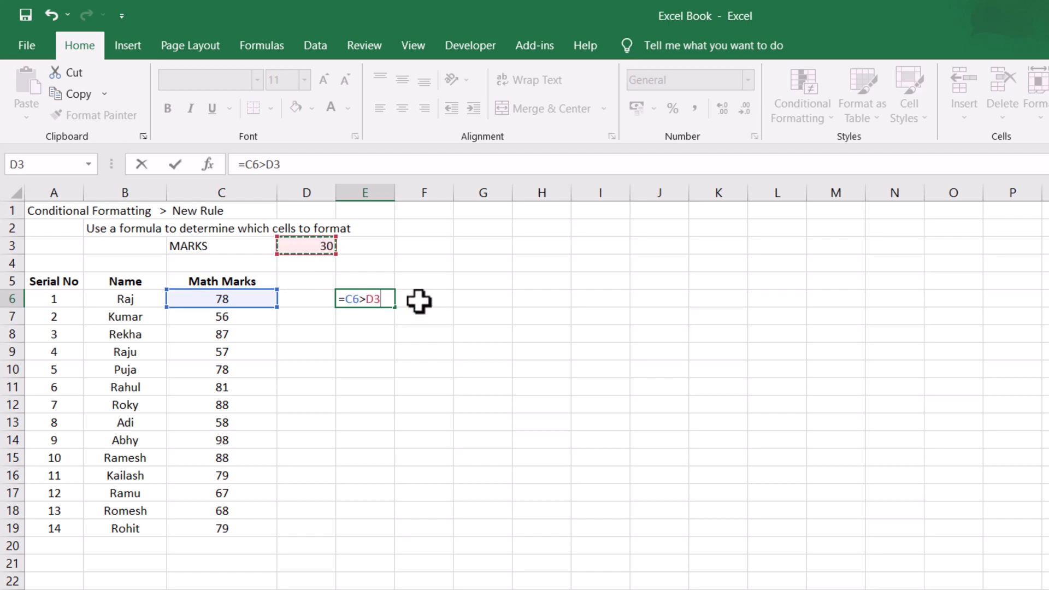
pyautogui.press('Return')
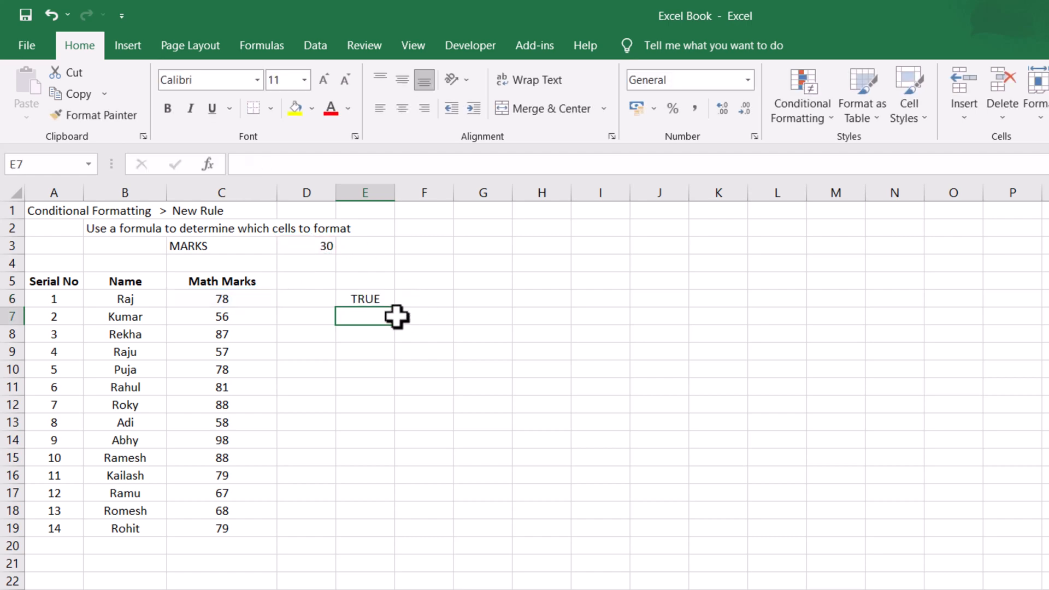
pyautogui.click(375, 297)
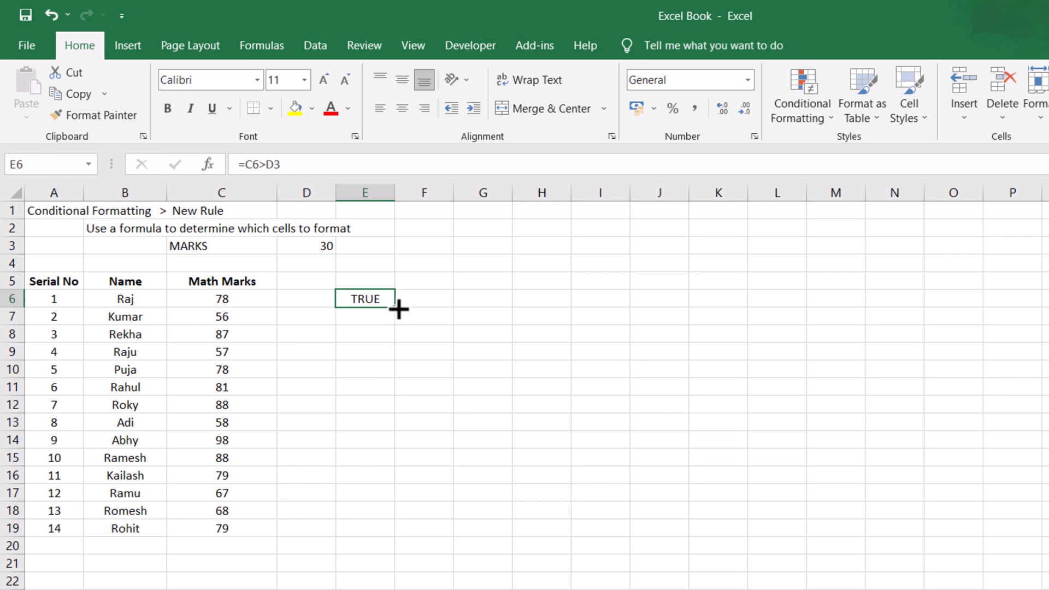
pyautogui.moveTo(396, 310); pyautogui.dragTo(386, 540)
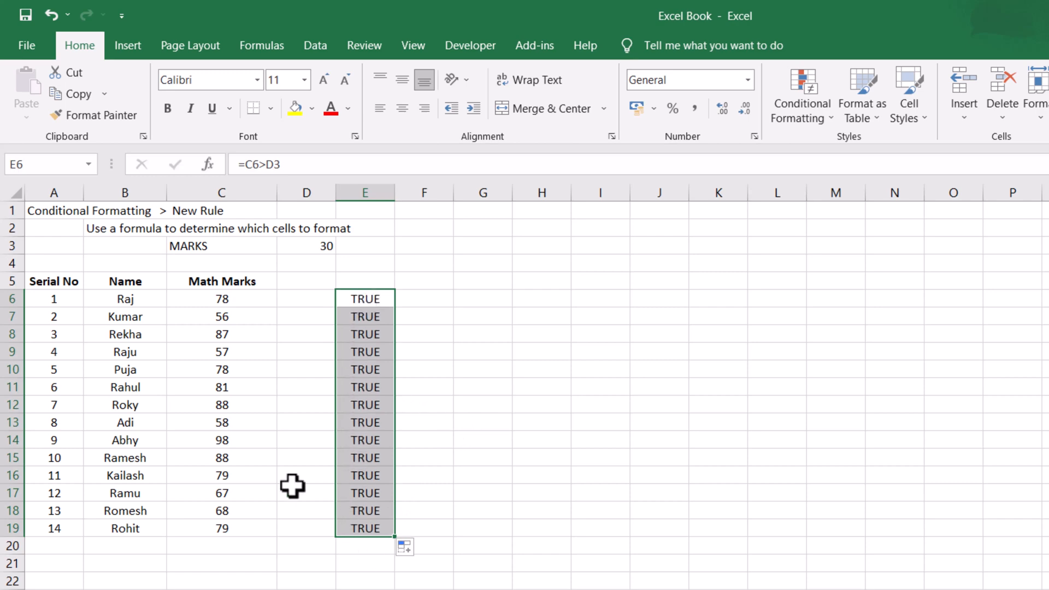
# - Change the math mark in C16 to 25
pyautogui.click(259, 470)
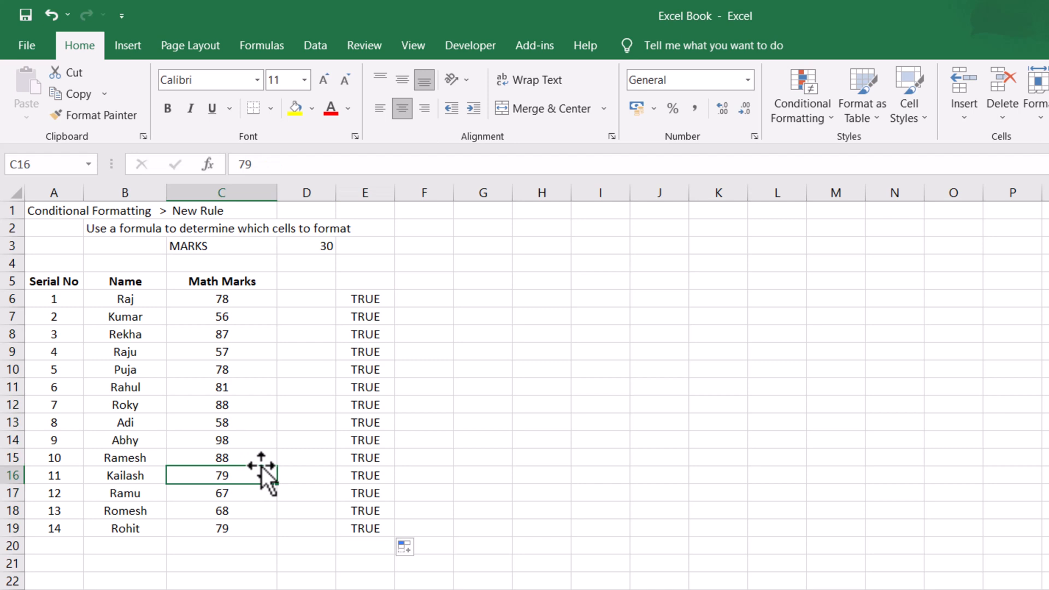
pyautogui.write('25')
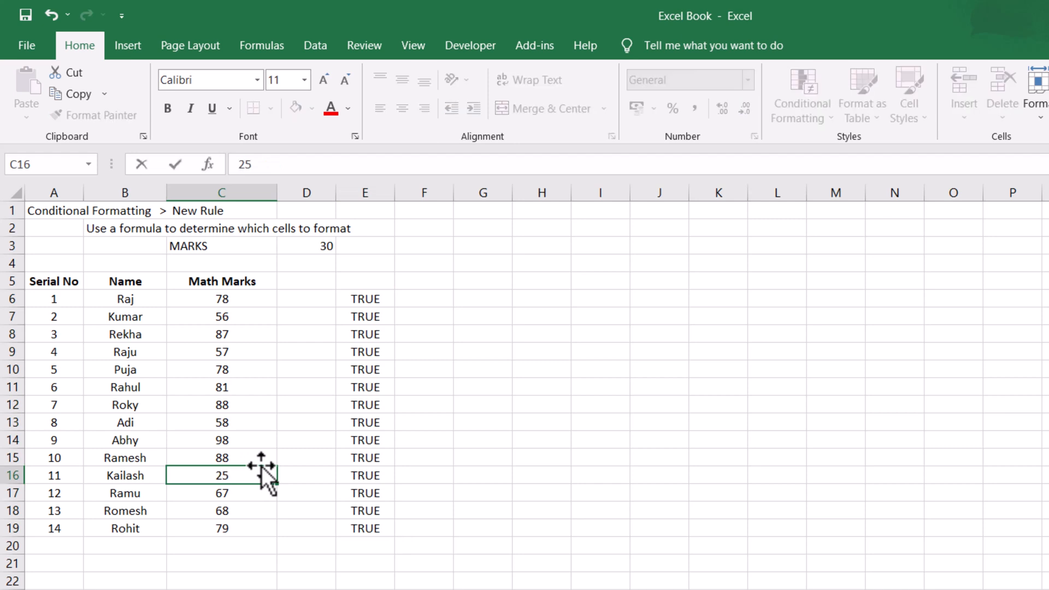
pyautogui.click(428, 481)
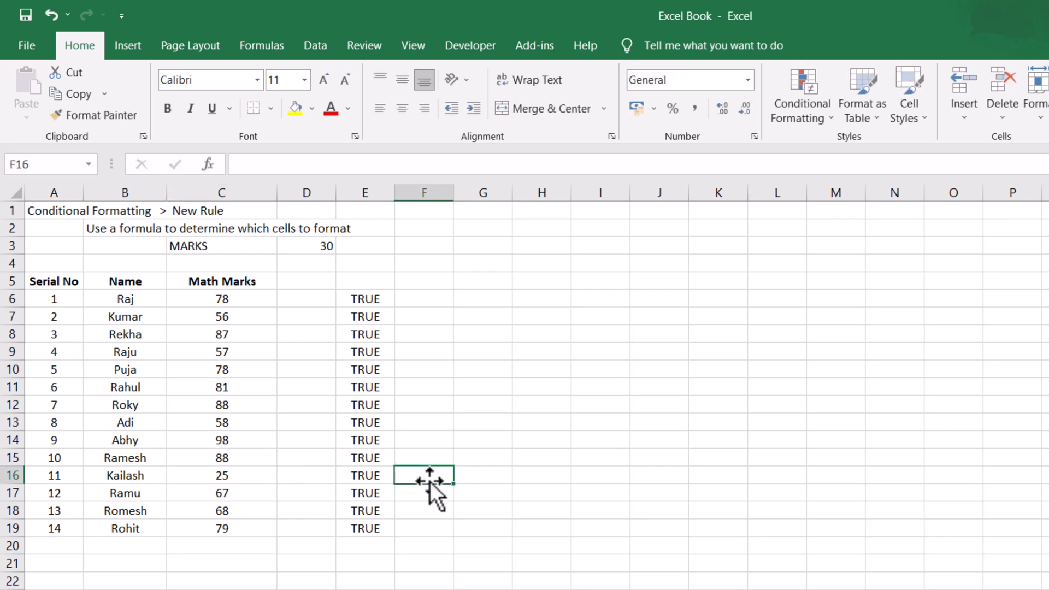
pyautogui.click(369, 471)
# - Fill the comparison formula from E6 down to E19 again
pyautogui.click(376, 298)
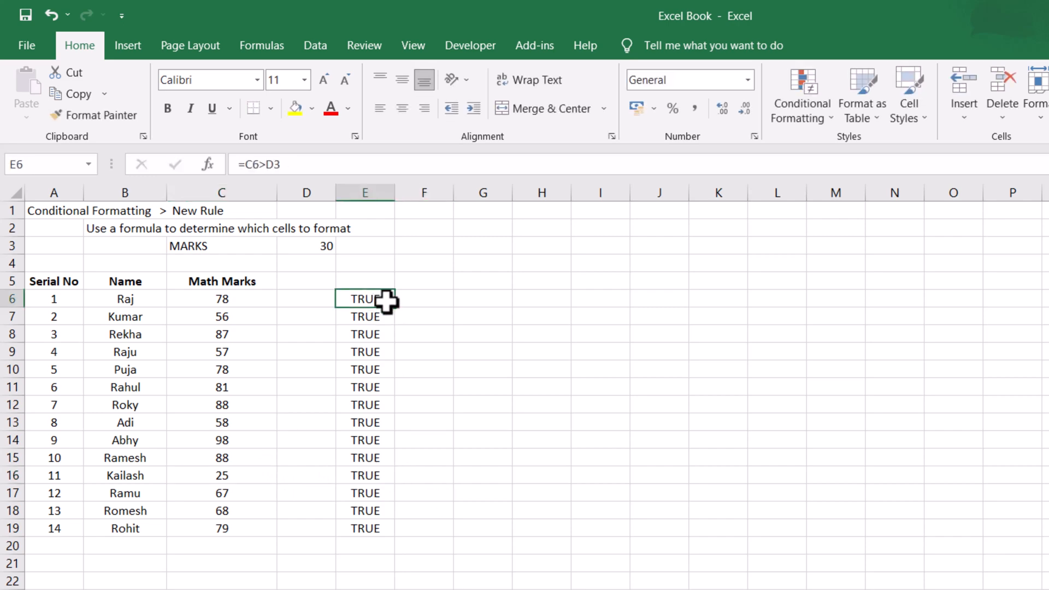
pyautogui.moveTo(397, 311); pyautogui.dragTo(393, 533)
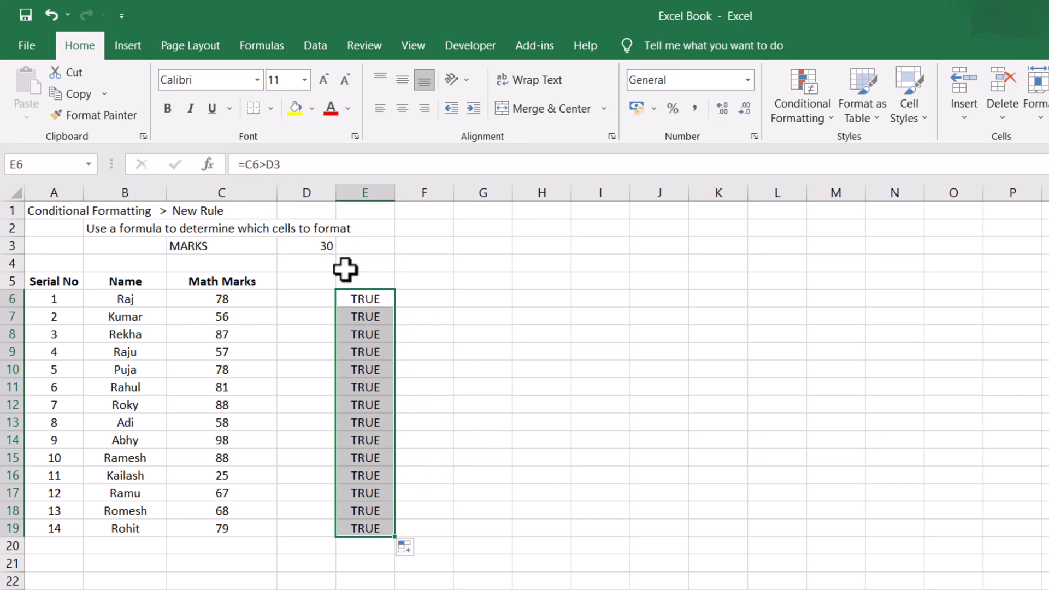
pyautogui.click(448, 278)
# - Compare the cell references used by the formulas in E6 and E7
pyautogui.click(380, 298)
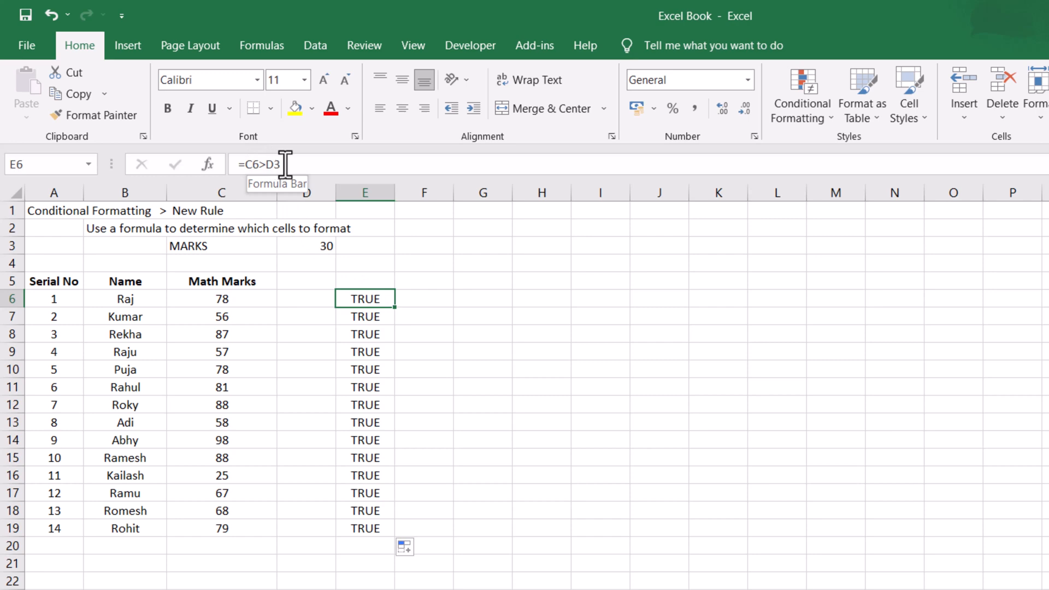
pyautogui.click(250, 297)
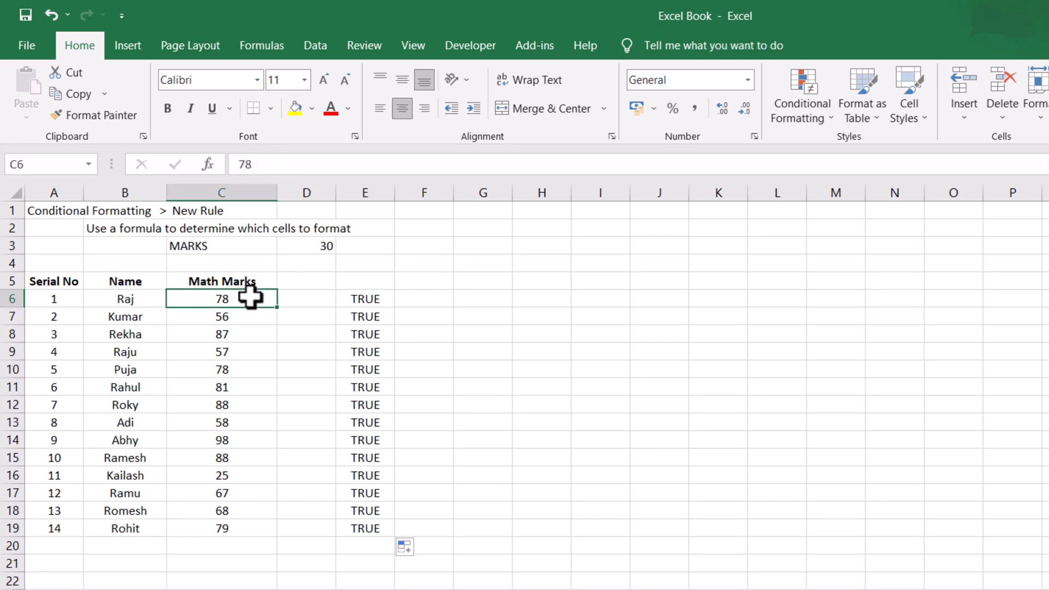
pyautogui.click(313, 247)
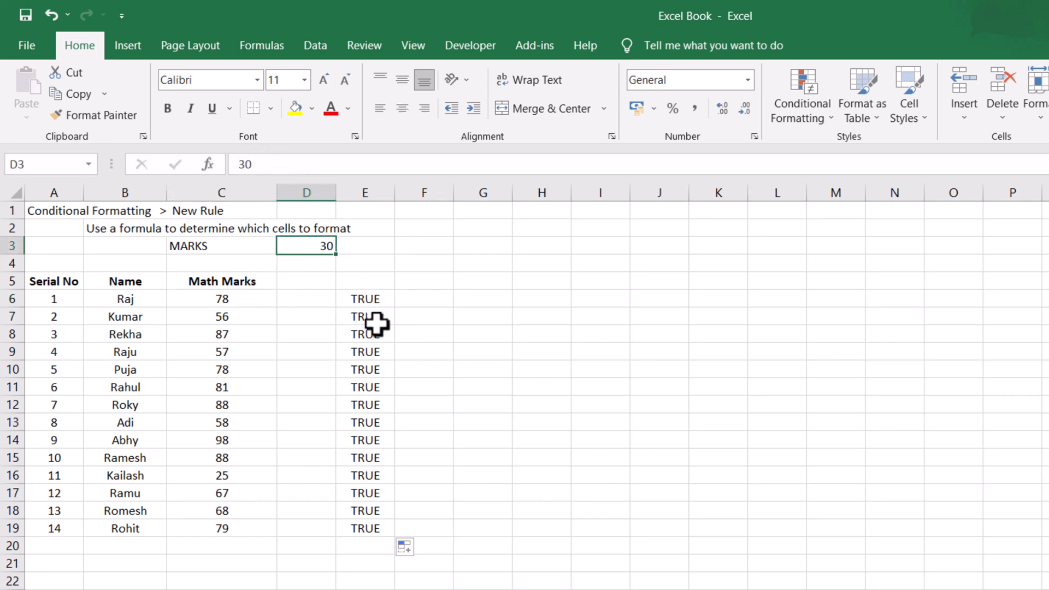
pyautogui.click(378, 319)
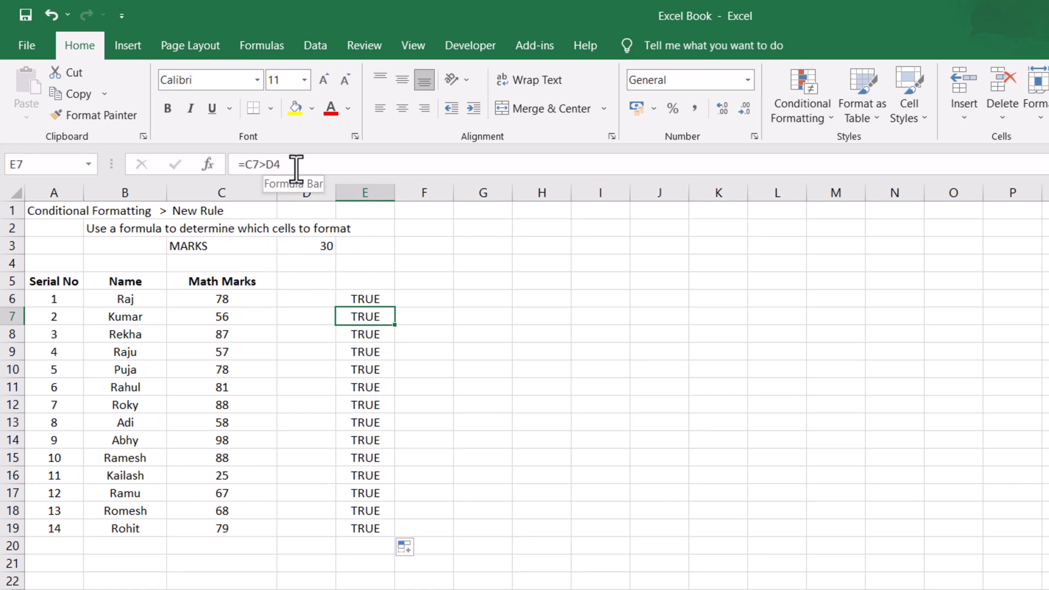
# - Try to change the second reference in E7's formula to D3
pyautogui.click(280, 164)
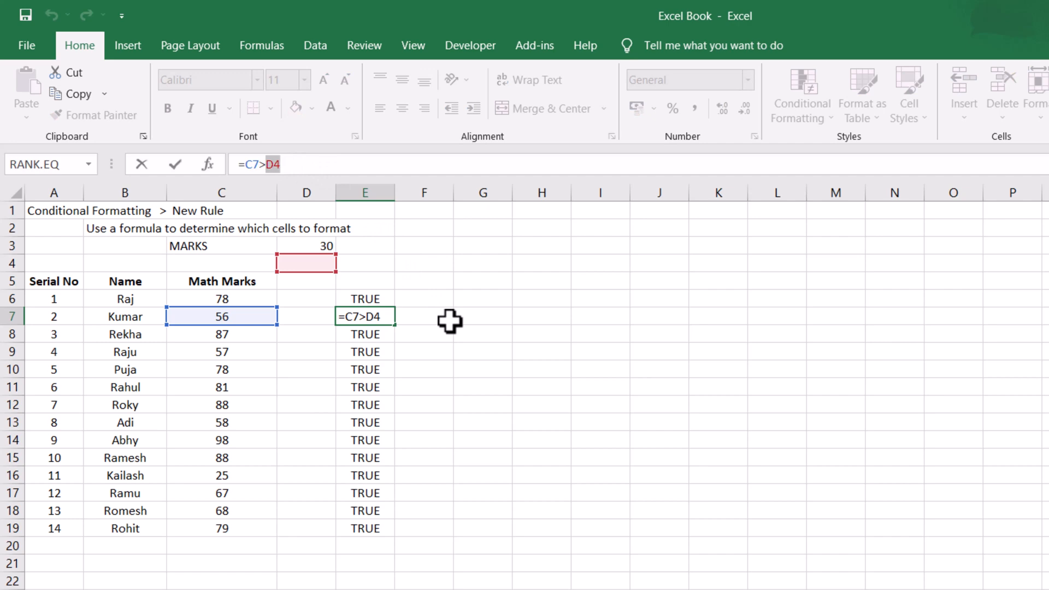
pyautogui.click(319, 247)
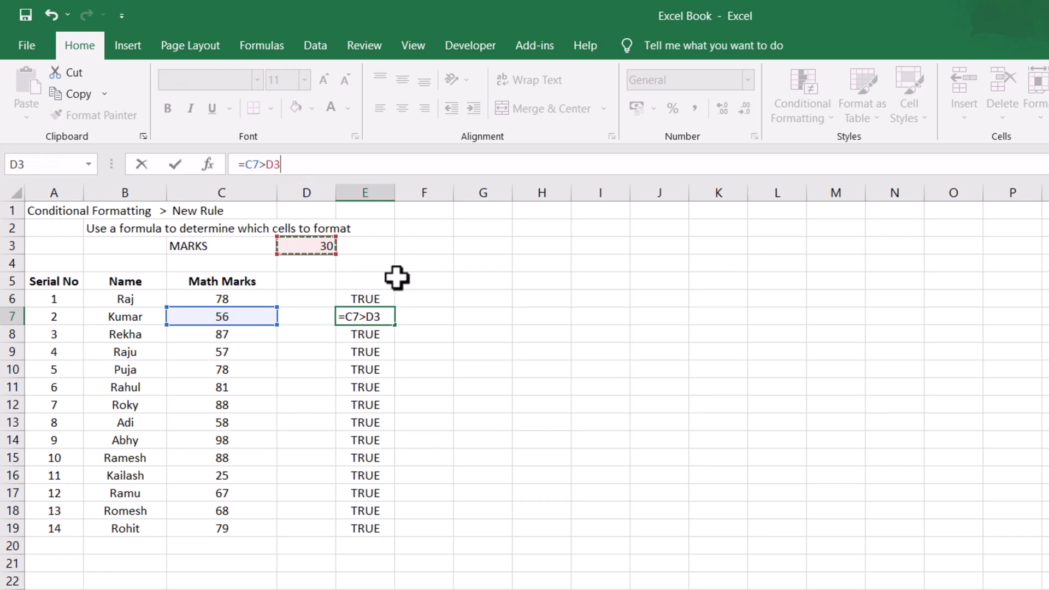
pyautogui.click(375, 295)
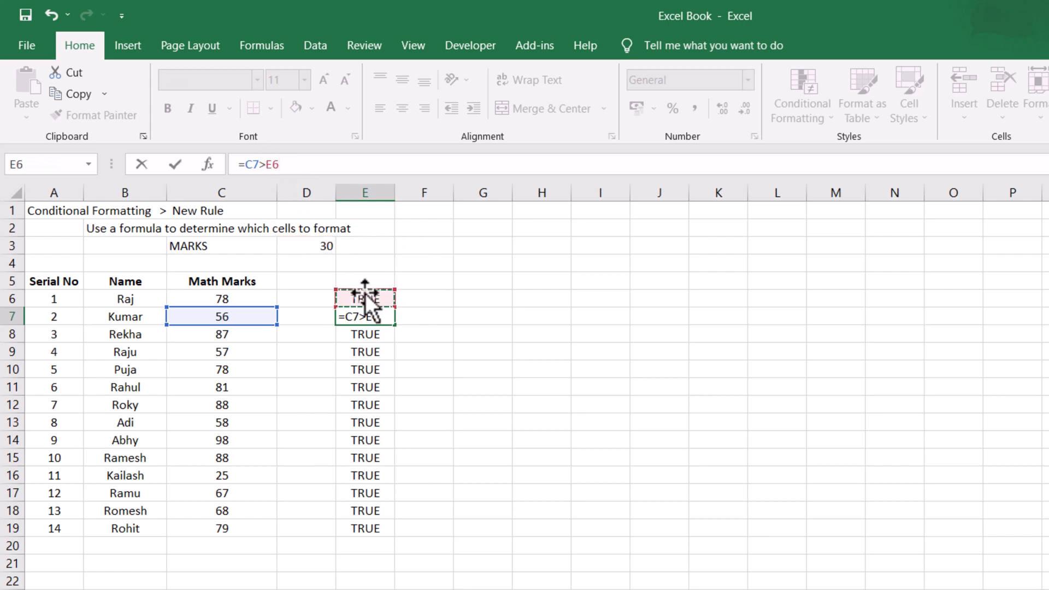
pyautogui.click(429, 371)
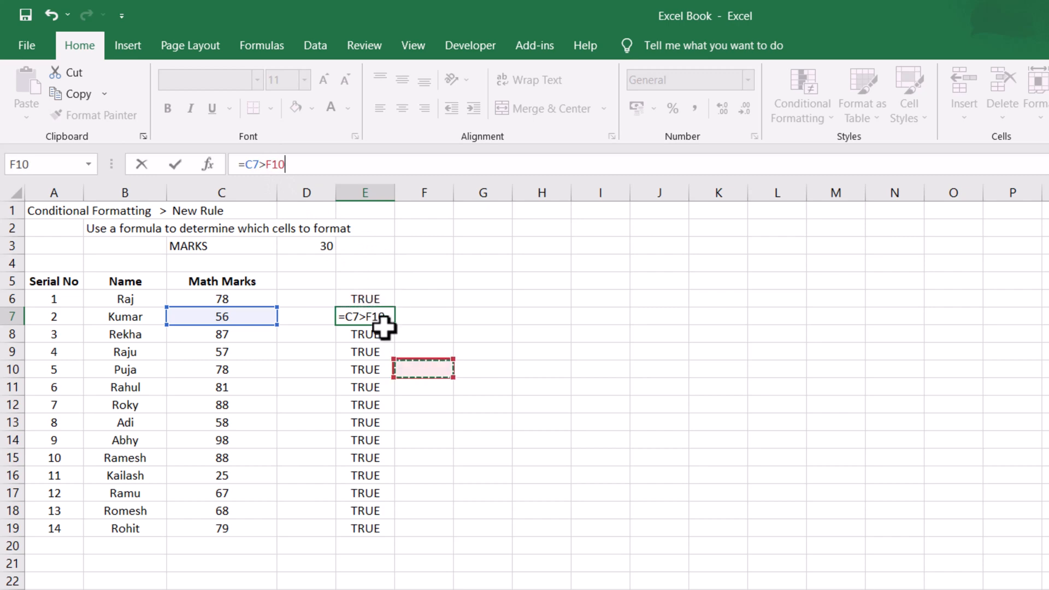
pyautogui.click(373, 297)
pyautogui.moveTo(373, 298); pyautogui.dragTo(383, 319)
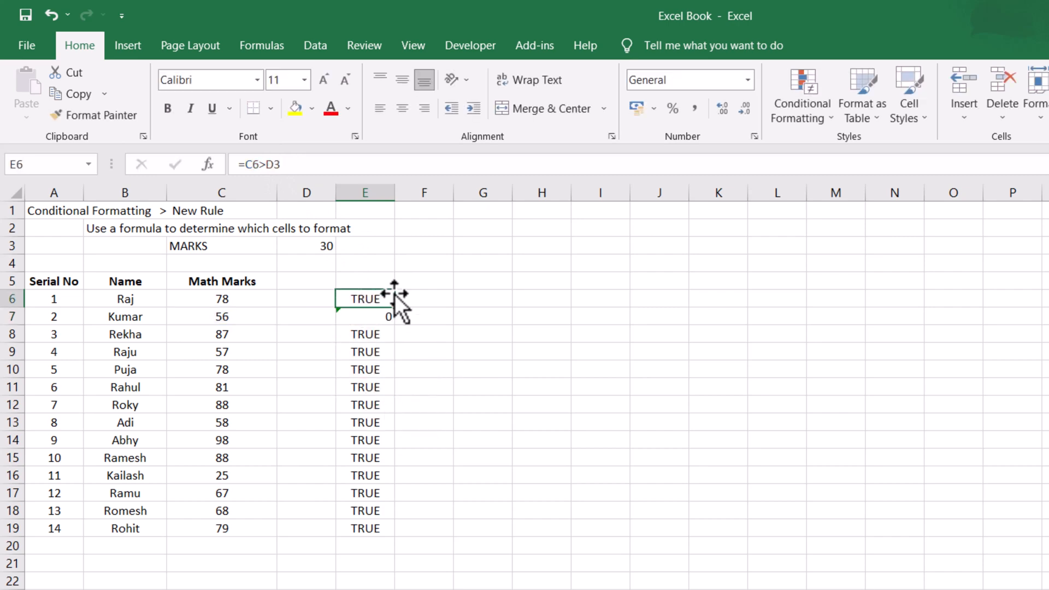
# - Clear the contents of the comparison formulas in E6:E19 and select E6
pyautogui.moveTo(385, 296); pyautogui.dragTo(376, 536)
pyautogui.rightClick(377, 535)
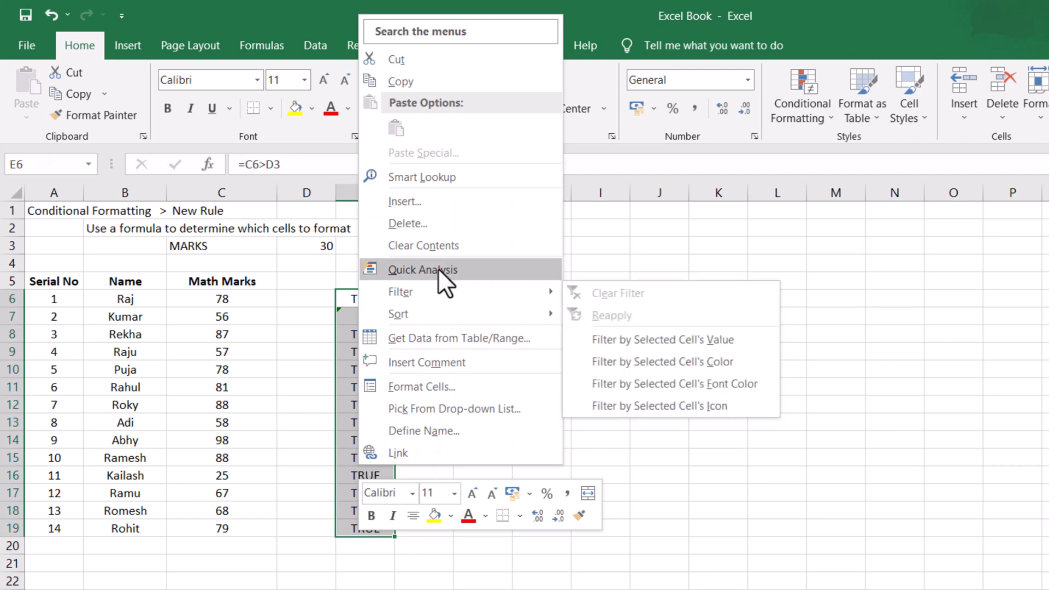
pyautogui.click(439, 248)
pyautogui.click(370, 300)
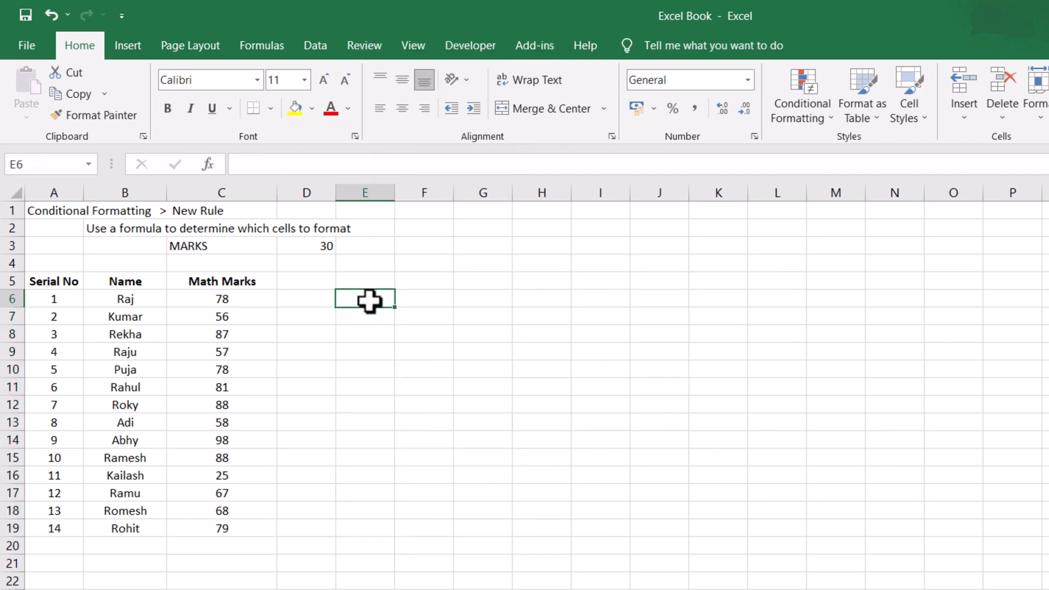
# - Enter a formula in E6 testing whether the math mark in C6 is greater than D3
pyautogui.write('=')
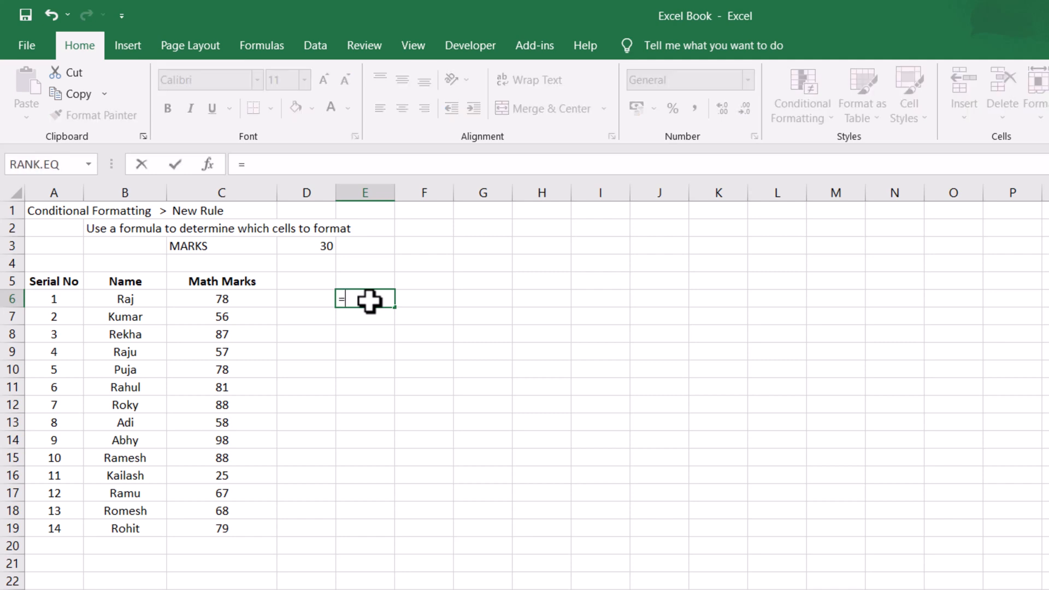
pyautogui.click(258, 299)
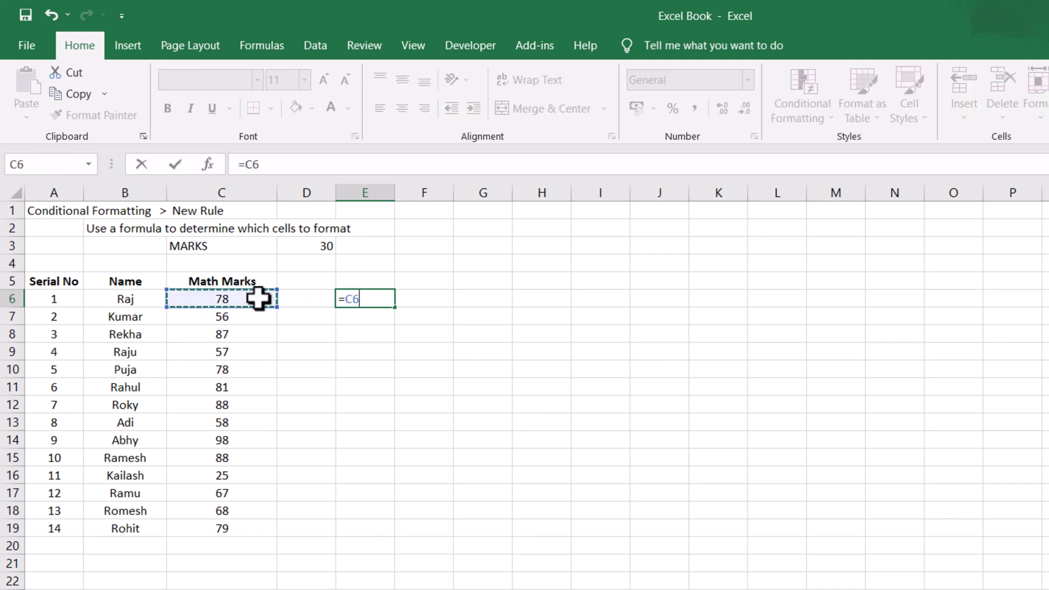
pyautogui.write('>')
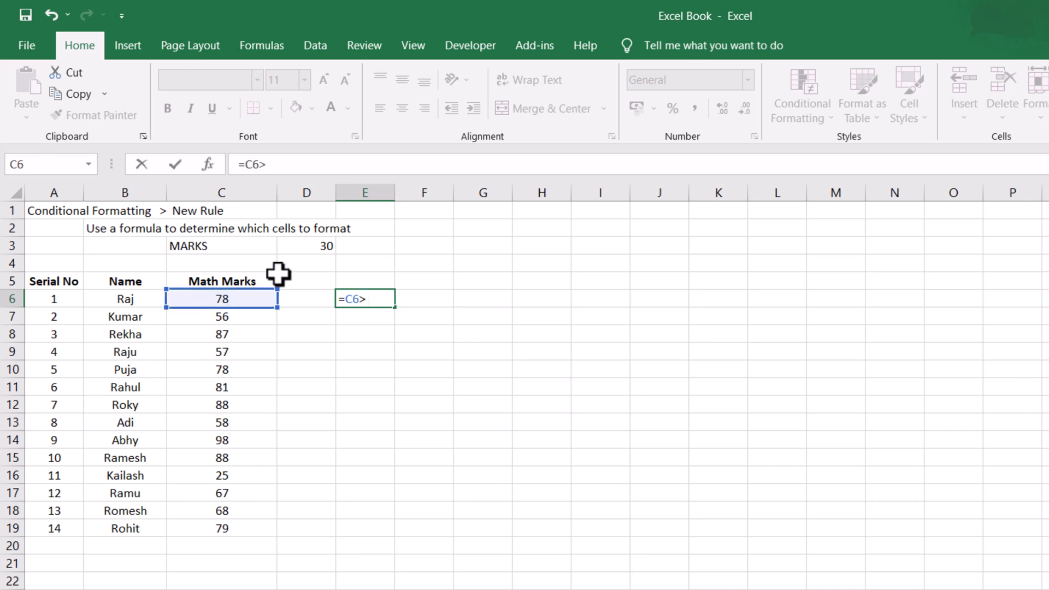
pyautogui.click(323, 247)
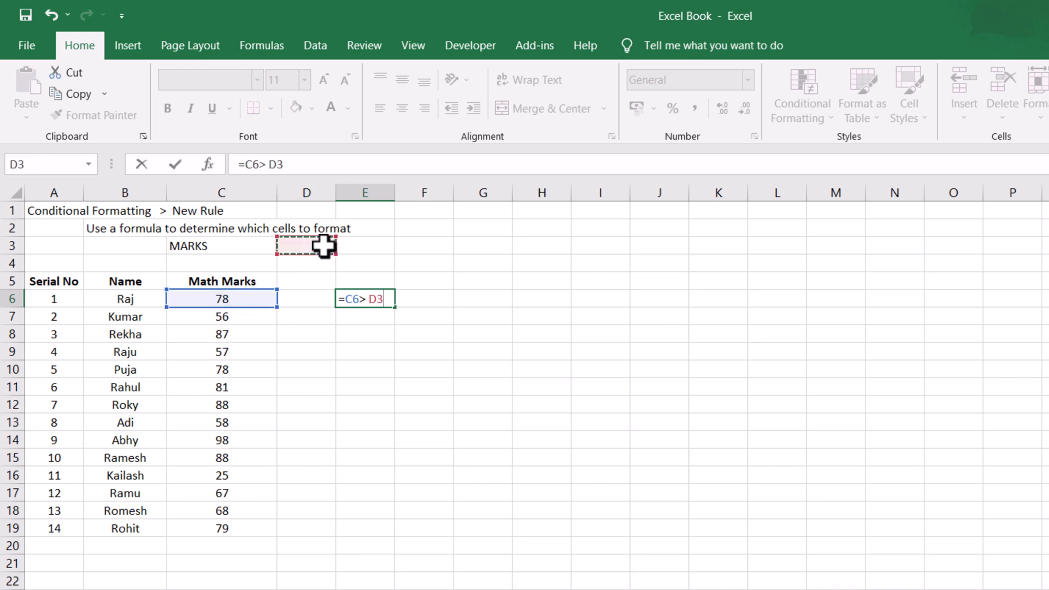
# - Make the D3 reference in E6's formula absolute as $D$3 and commit the formula
pyautogui.click(281, 165)
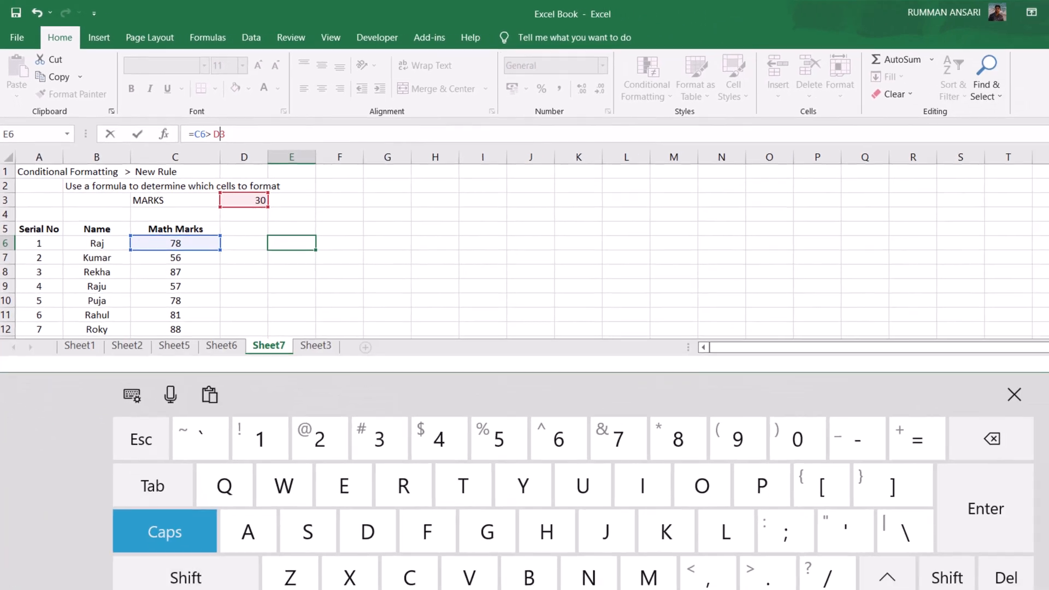
pyautogui.click(145, 572)
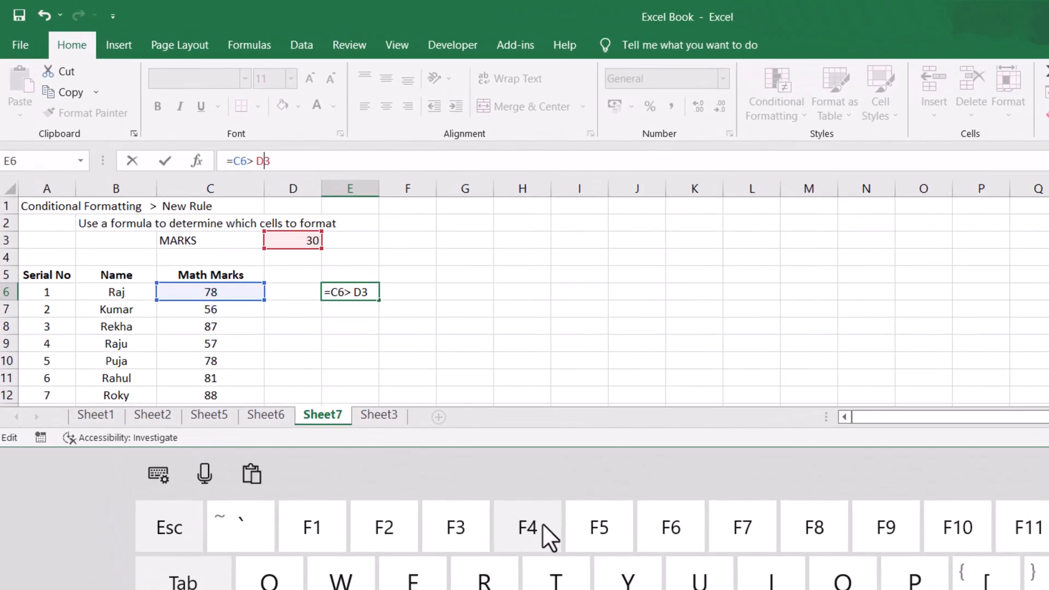
pyautogui.click(543, 527)
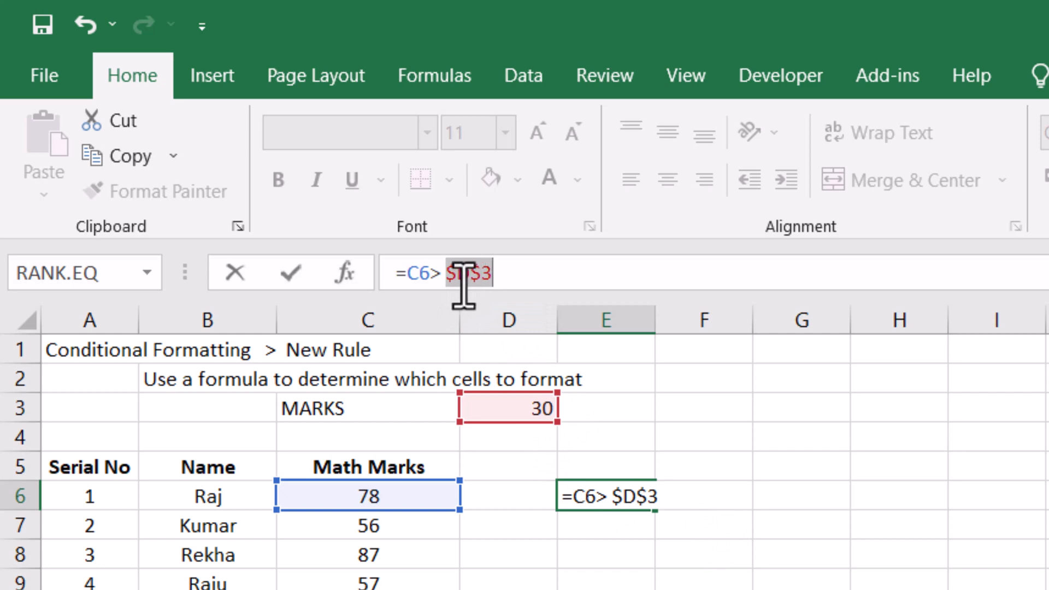
pyautogui.click(505, 280)
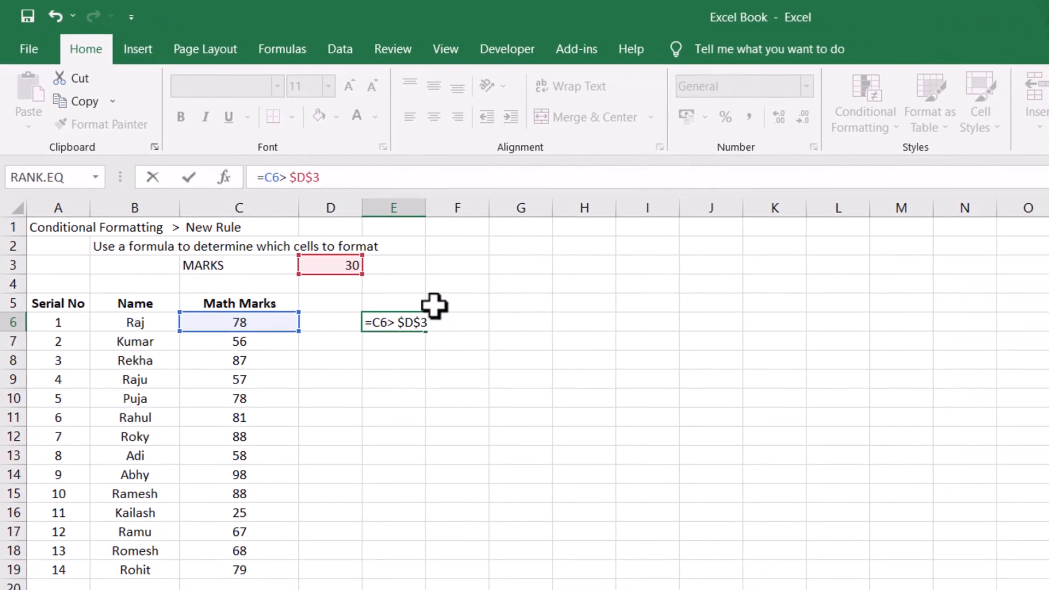
pyautogui.press('Return')
# - Fill the comparison formula from E6 down to E19 and check row 16's mark against its result
pyautogui.click(404, 323)
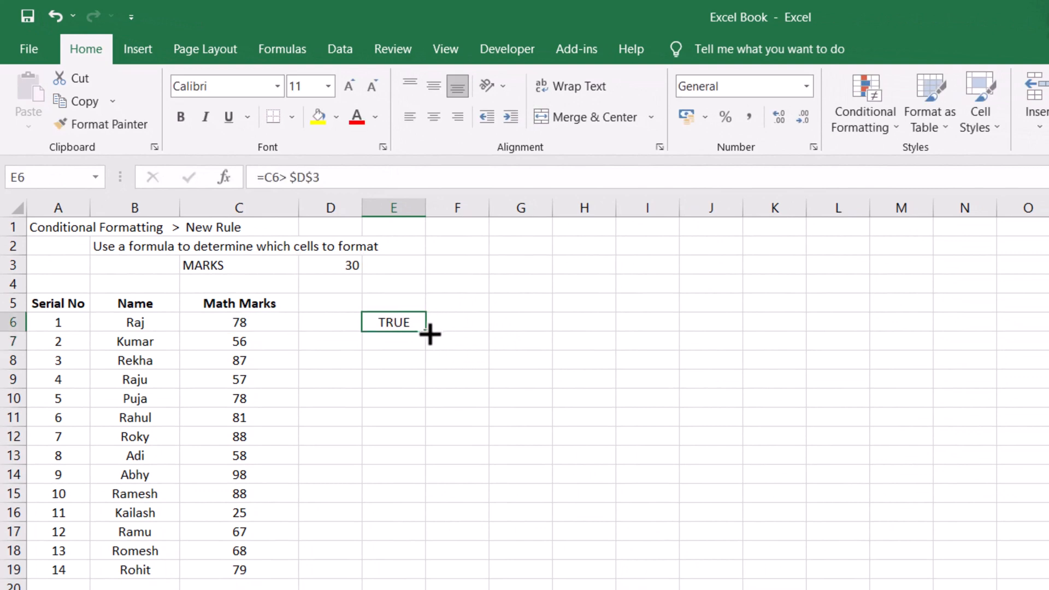
pyautogui.moveTo(426, 332); pyautogui.dragTo(410, 572)
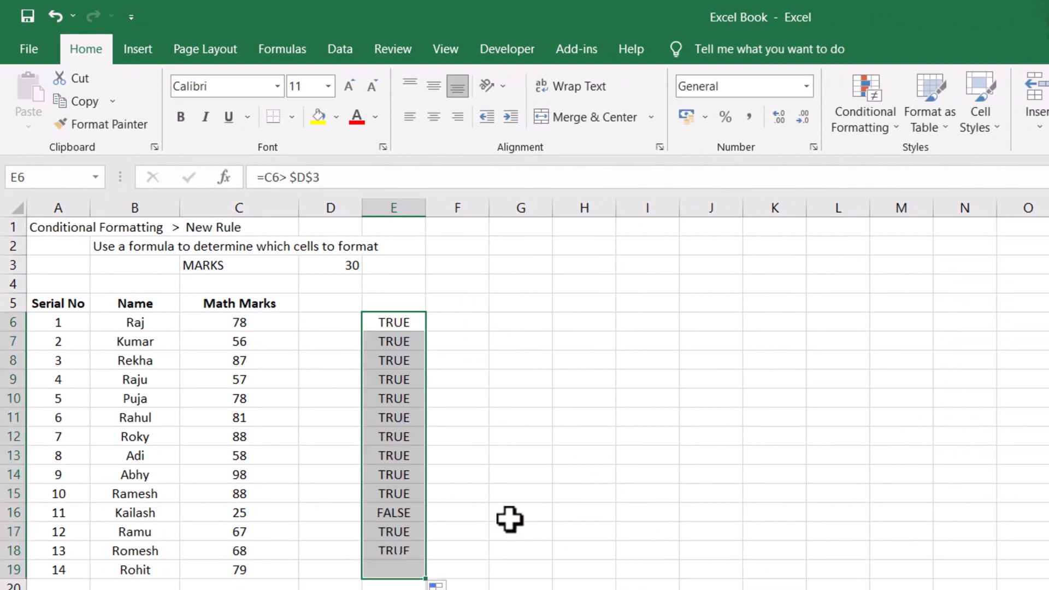
pyautogui.click(403, 513)
pyautogui.click(253, 512)
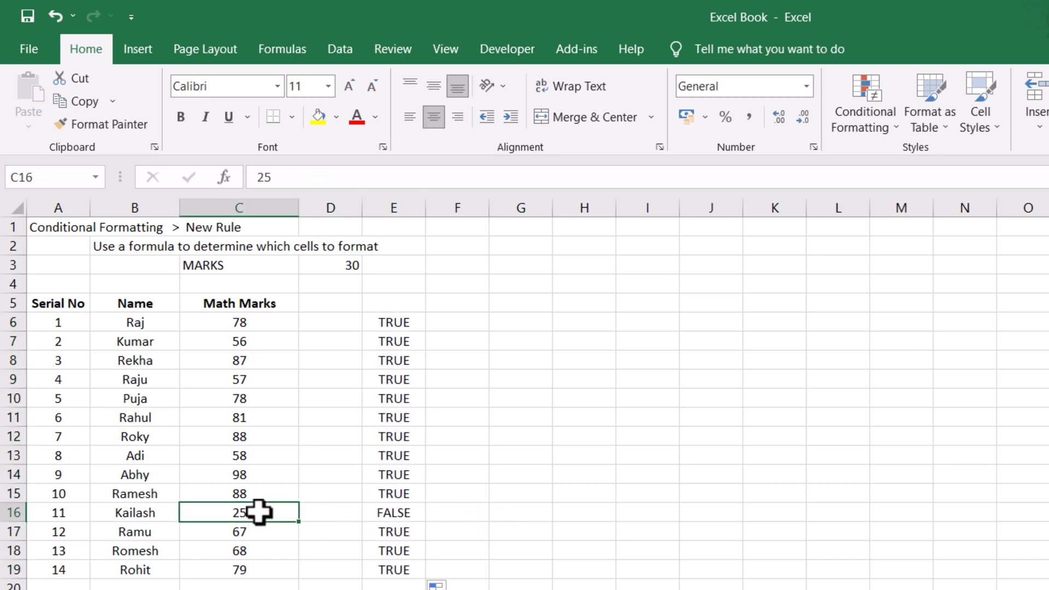
pyautogui.click(393, 513)
# - Change the math mark in C13 to 22
pyautogui.click(270, 457)
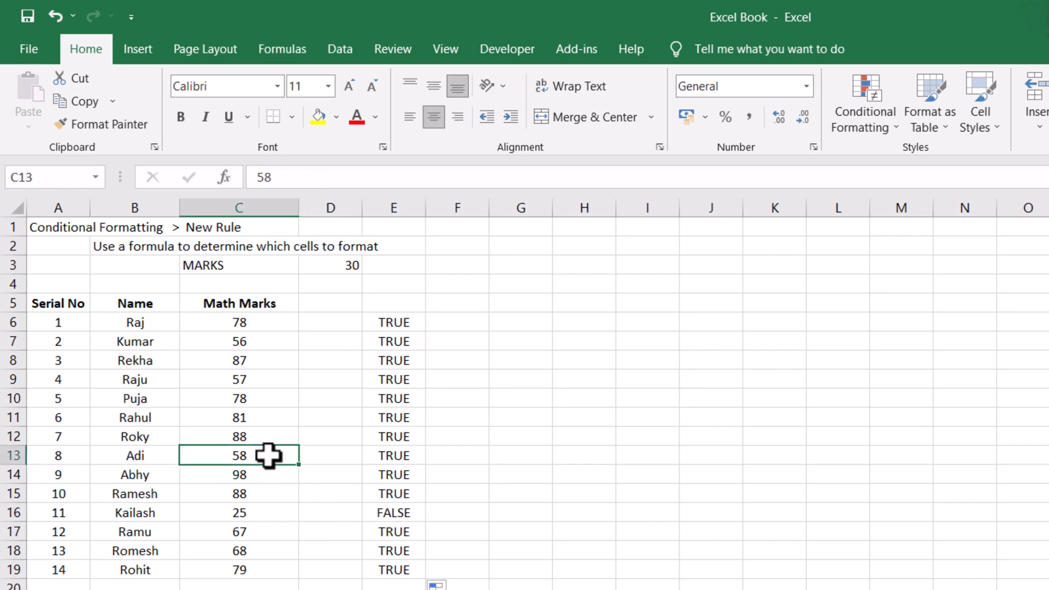
pyautogui.press('Delete')
pyautogui.press('Delete')
pyautogui.write('22')
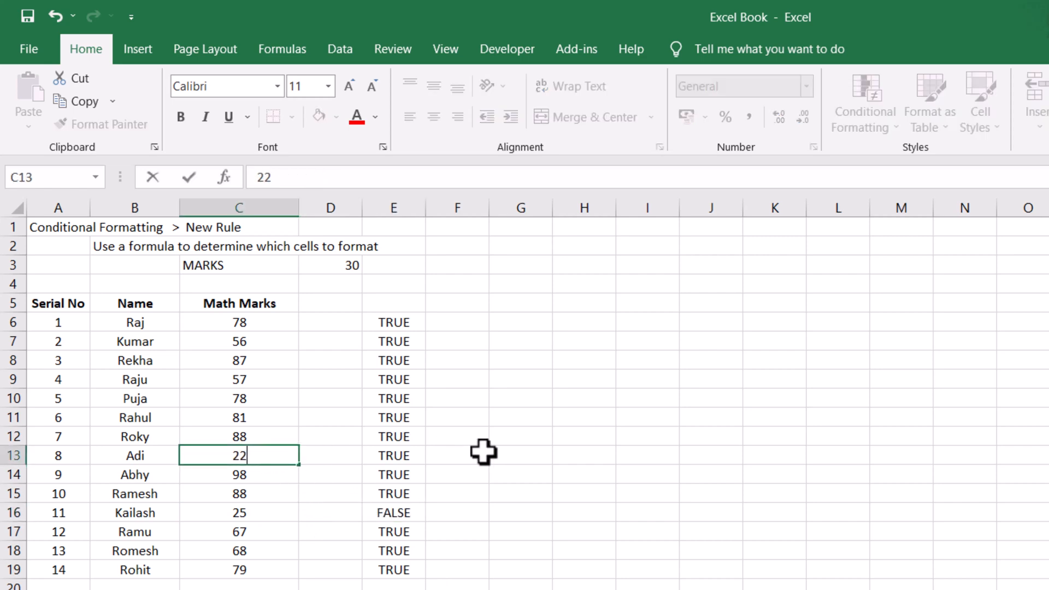
pyautogui.click(493, 453)
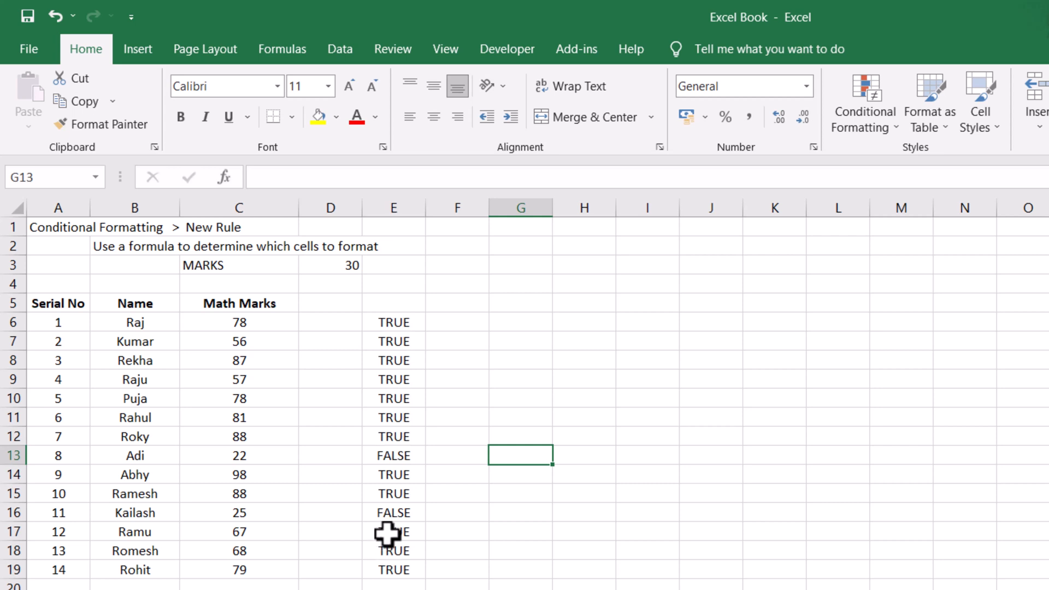
# - Copy the formula text =C6> $D$3 from E6 and leave the cell unchanged
pyautogui.click(397, 320)
pyautogui.click(325, 177)
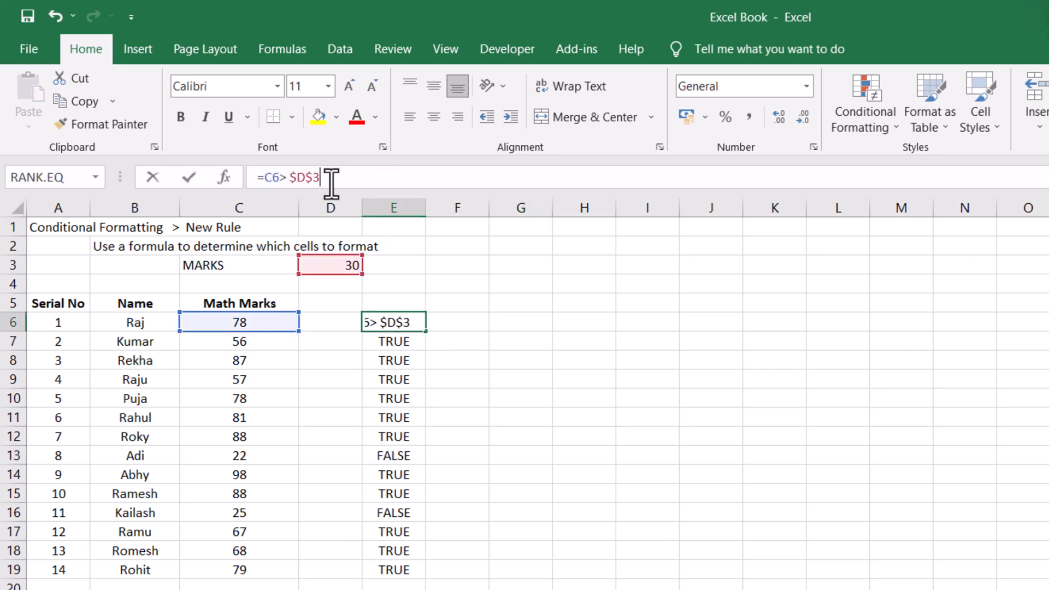
pyautogui.moveTo(259, 178); pyautogui.dragTo(281, 180)
pyautogui.hotkey('ctrl', 'c')
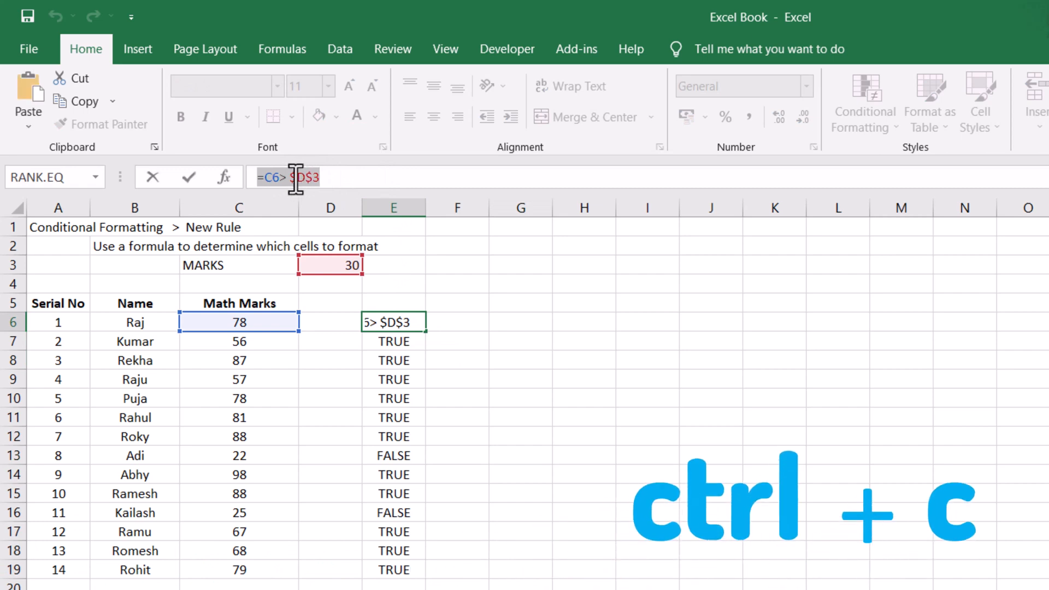
pyautogui.click(454, 360)
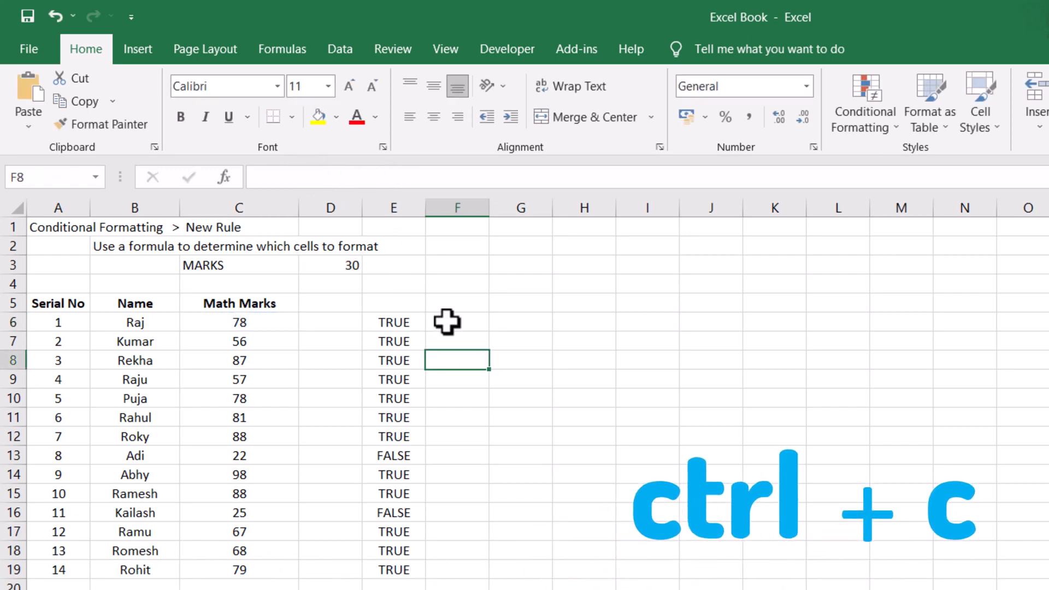
# - Create a formula-based conditional formatting rule for the math marks in C6:C19 using =C6> $D$3
pyautogui.moveTo(277, 320); pyautogui.dragTo(268, 571)
pyautogui.click(848, 122)
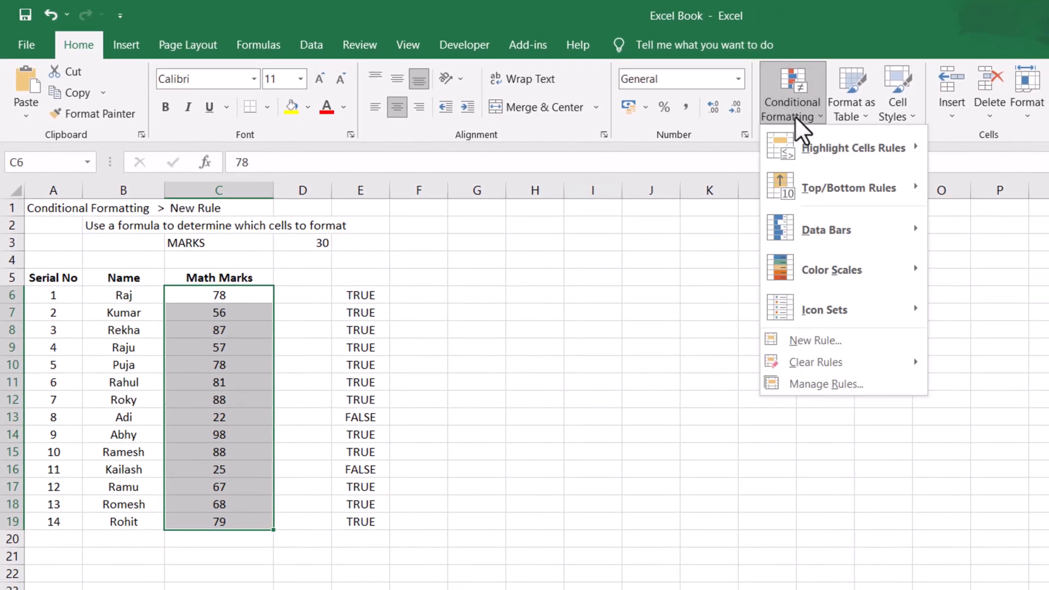
pyautogui.click(820, 341)
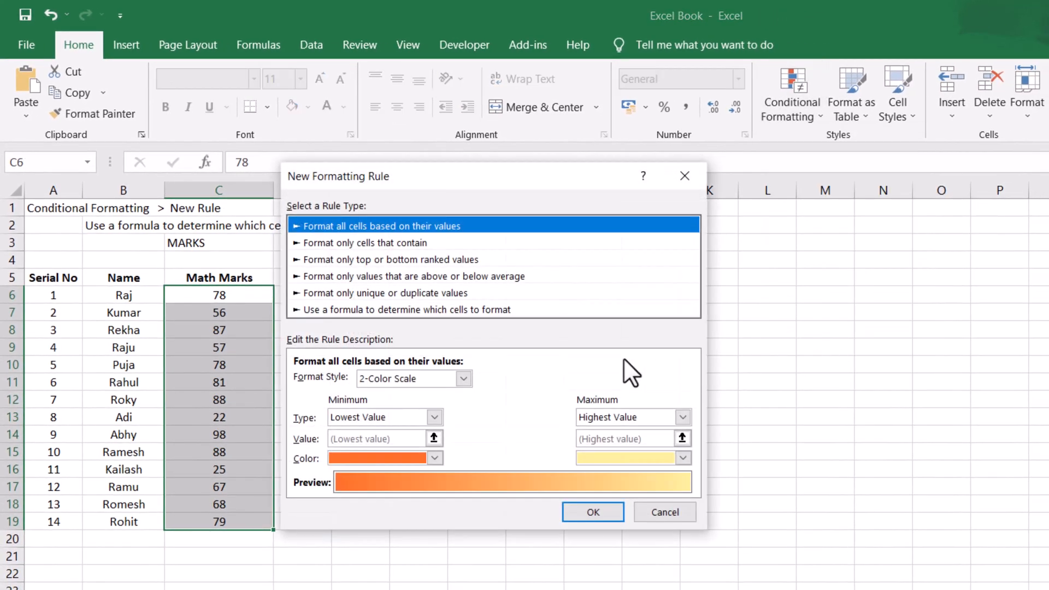
pyautogui.click(350, 310)
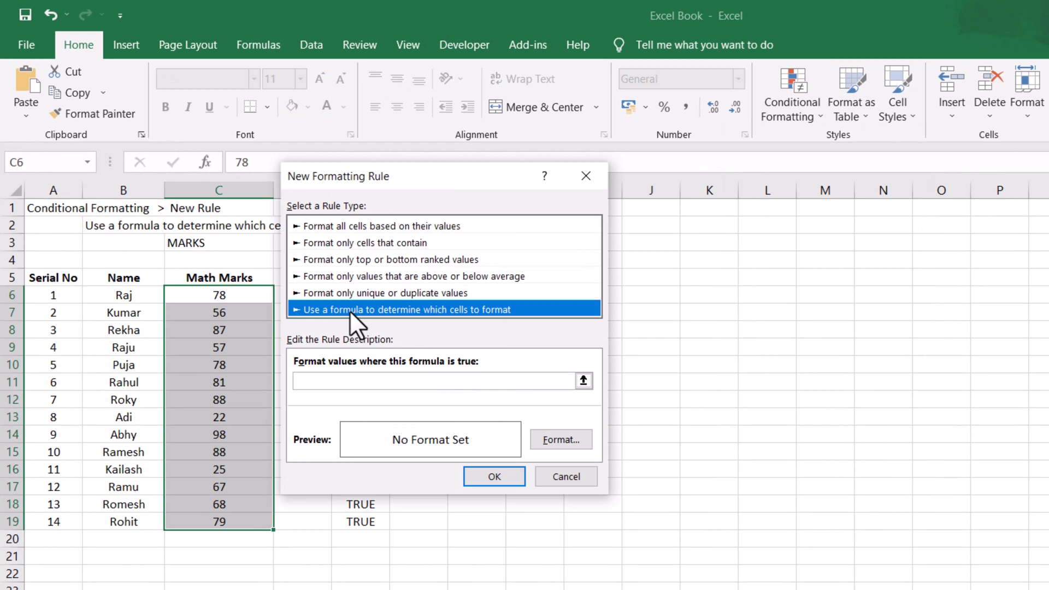
pyautogui.click(361, 383)
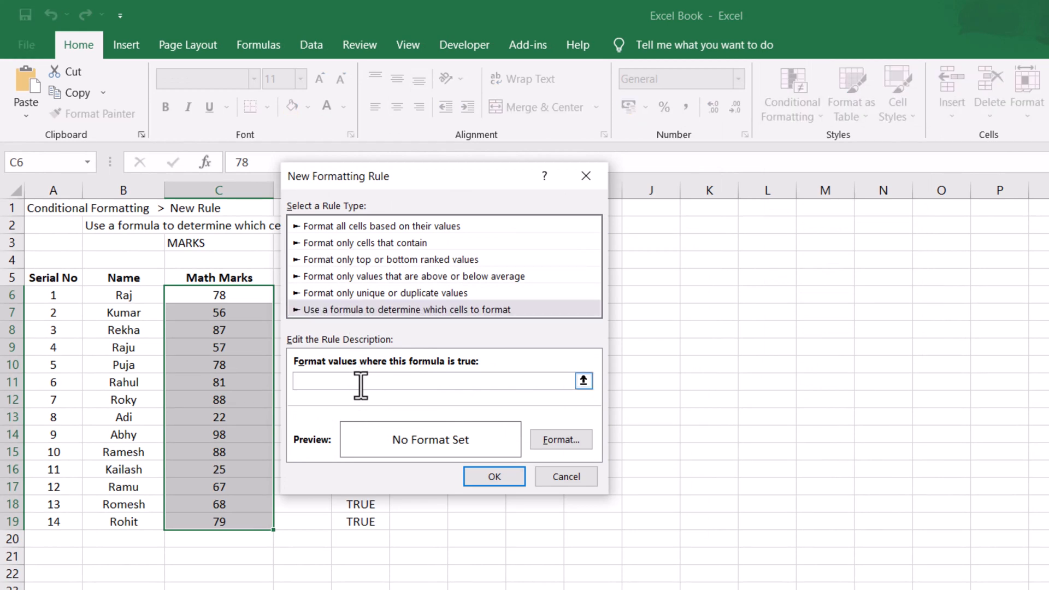
pyautogui.write('=C6> $D$3')
# - Give the rule a light green fill, apply it, and check the marks in C13 and C16
pyautogui.click(552, 437)
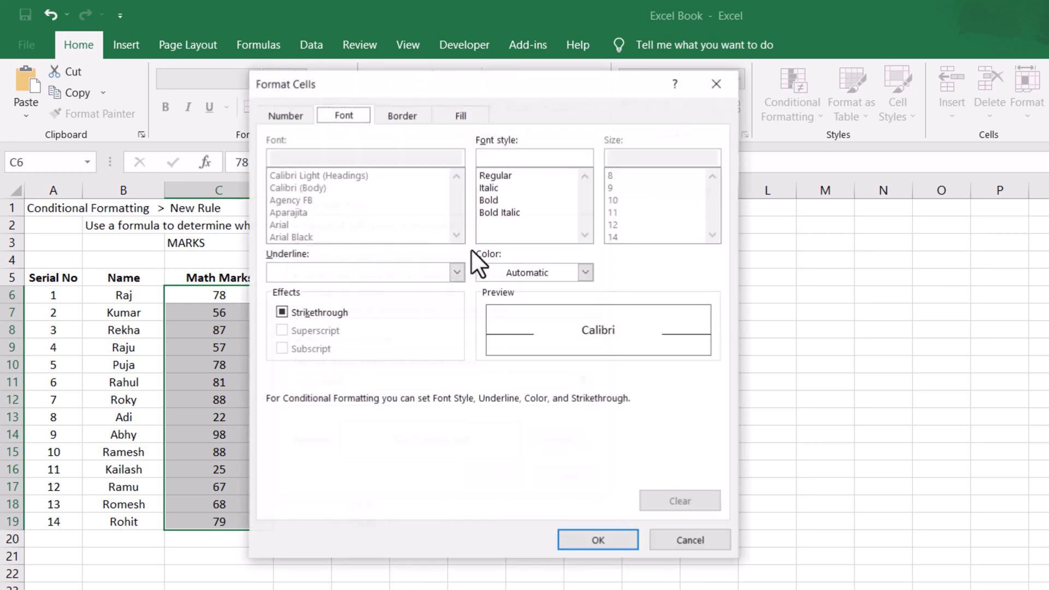
pyautogui.click(461, 116)
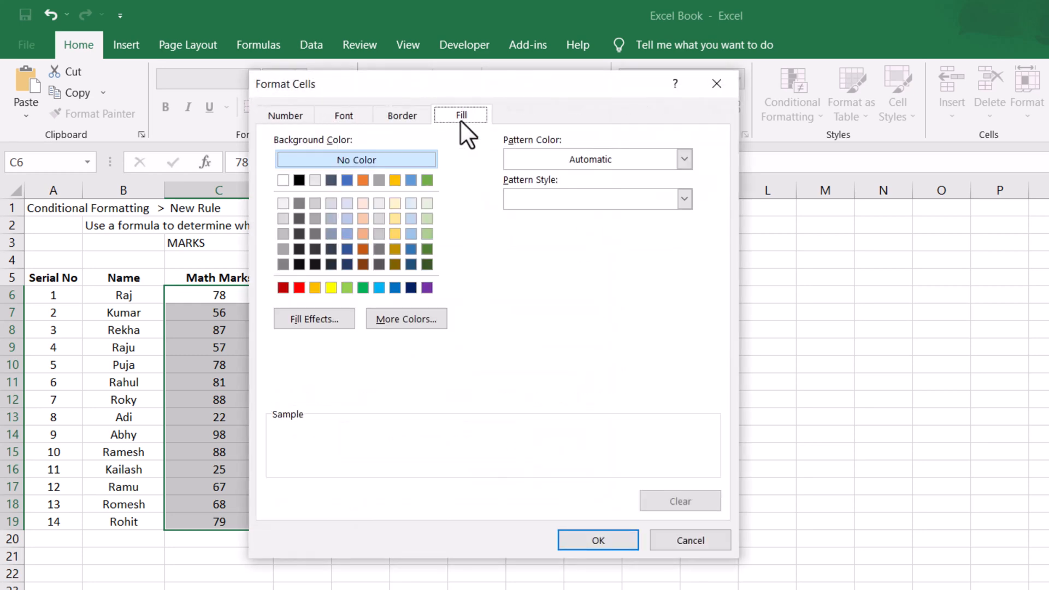
pyautogui.click(427, 218)
pyautogui.click(596, 541)
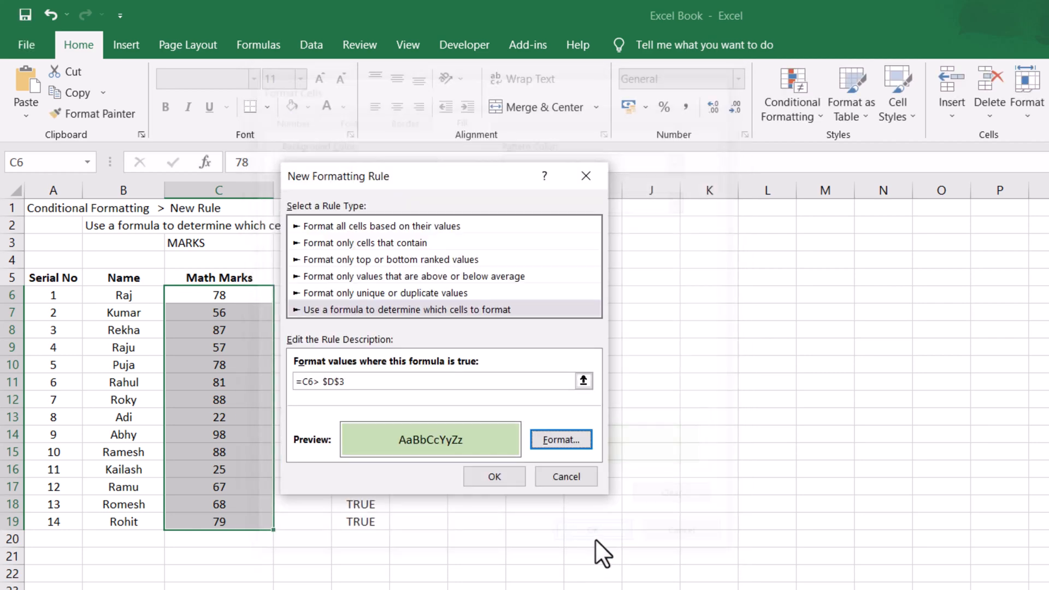
pyautogui.moveTo(382, 172); pyautogui.dragTo(704, 195)
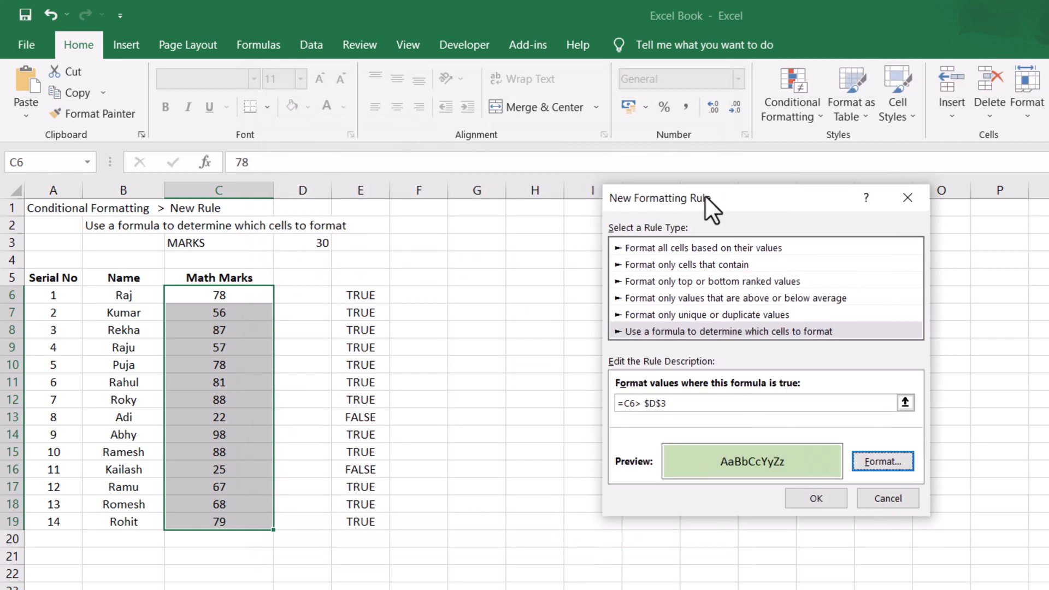
pyautogui.click(826, 503)
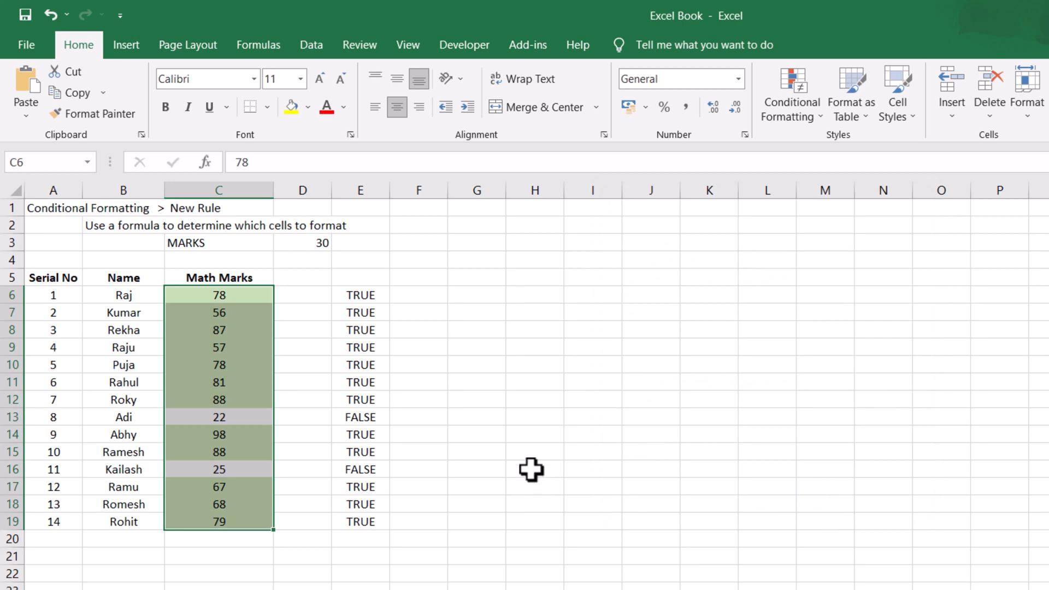
pyautogui.click(241, 420)
pyautogui.click(234, 468)
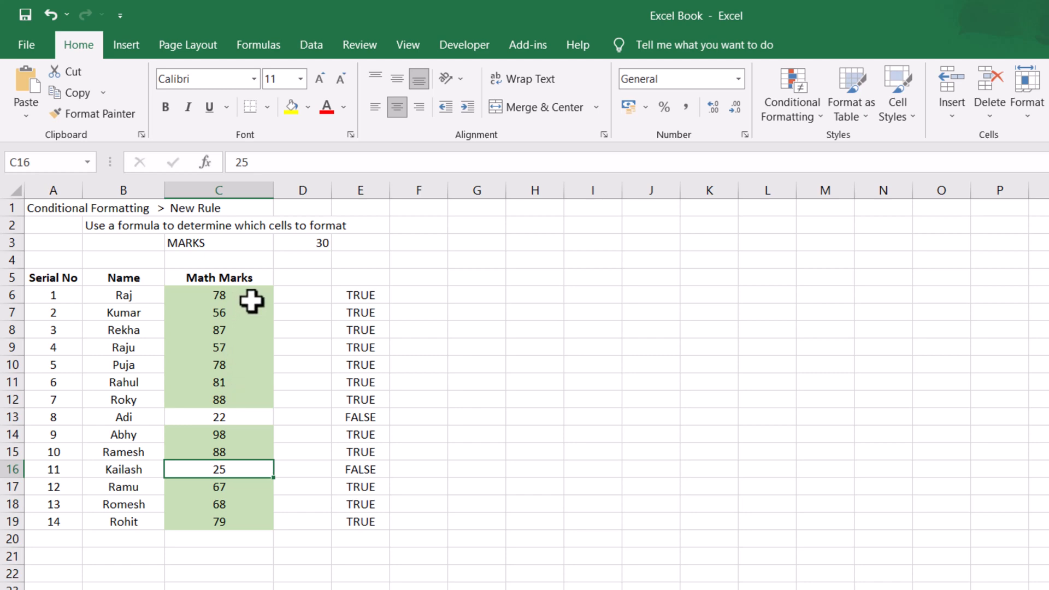
# - Clear the contents of D5:F21 to remove the helper comparison formulas, and deselect the range
pyautogui.moveTo(317, 277)
pyautogui.mouseDown()
pyautogui.moveTo(344, 311)
pyautogui.moveTo(394, 563)
pyautogui.moveTo(396, 551)
pyautogui.mouseUp()
pyautogui.press('Delete')
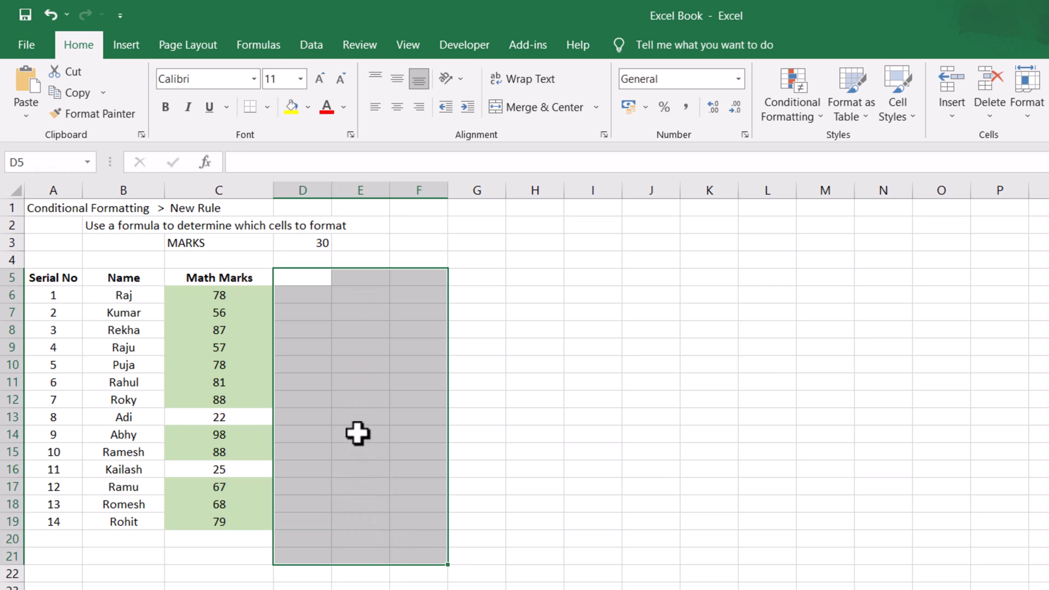
pyautogui.moveTo(359, 399); pyautogui.dragTo(320, 339)
pyautogui.click(320, 340)
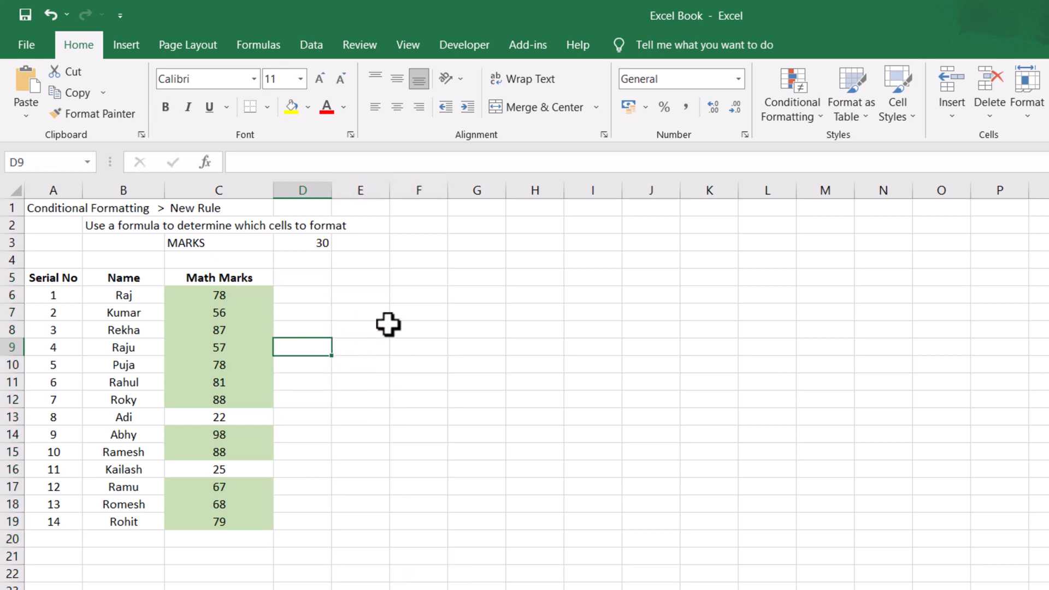